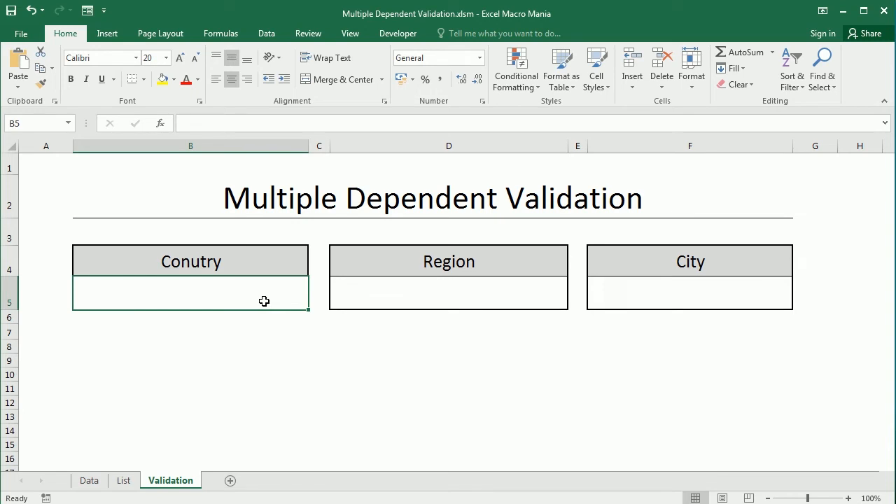
Choose Australia as the country in cell B5 of the Validation sheet
left_click(279, 293)
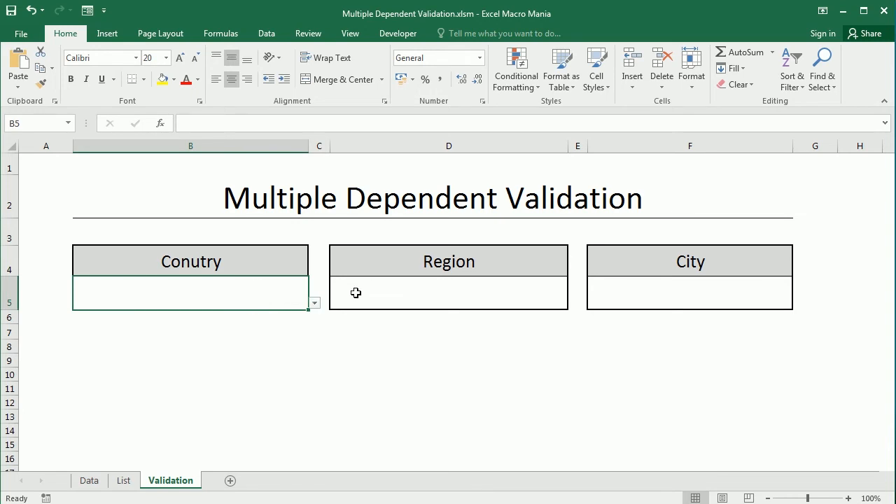
left_click(316, 305)
left_click(313, 348)
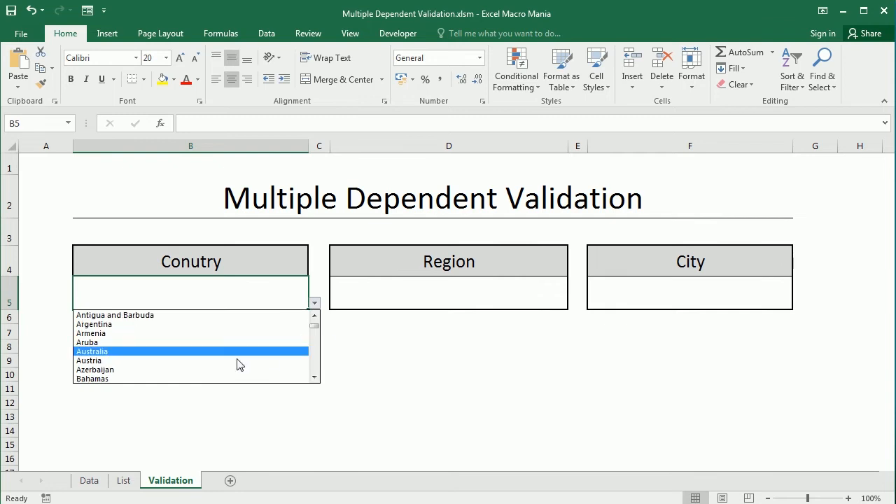
left_click(188, 351)
Choose Victoria as the region in D5 and Warrnambool as the city in F5
left_click(490, 297)
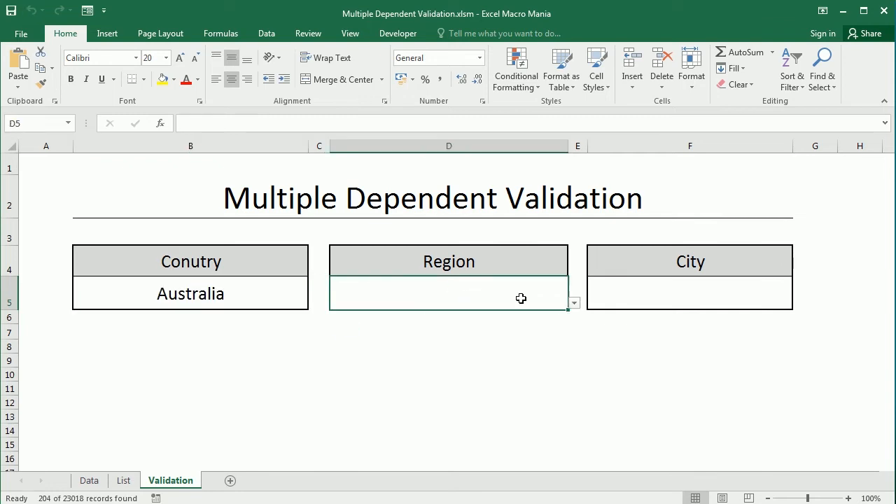
left_click(573, 305)
left_click(512, 354)
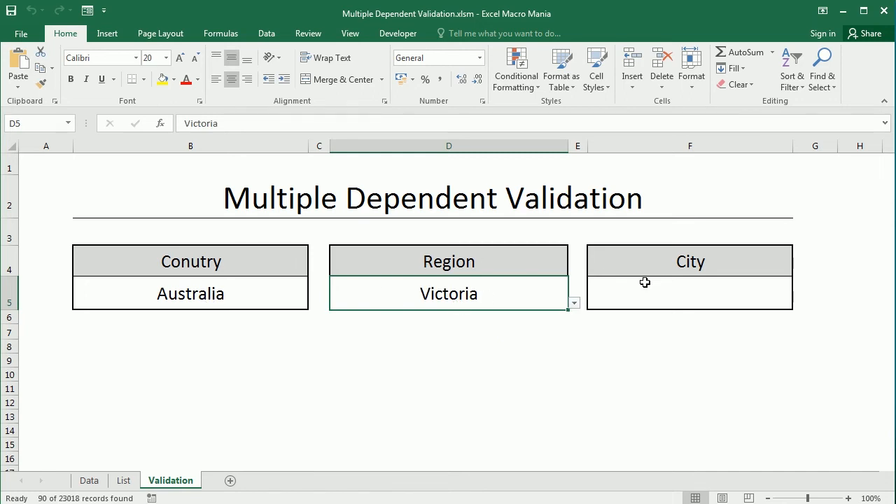
left_click(692, 299)
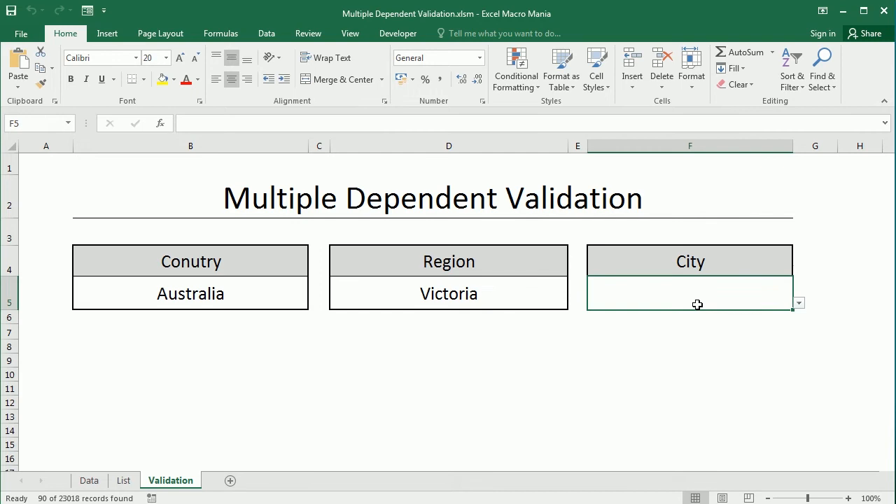
left_click(799, 303)
left_click(634, 340)
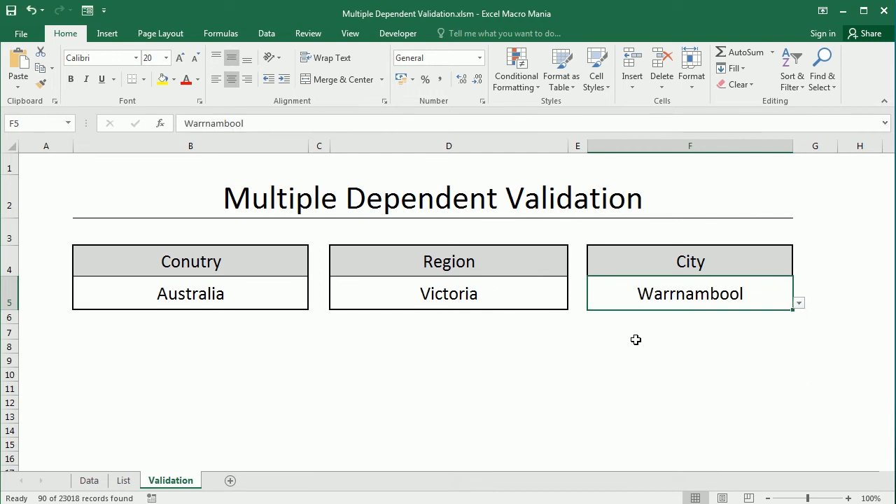
Close the Multiple Dependent Validation workbook and rename Sheet1 in the blank workbook as Validation
left_click(884, 11)
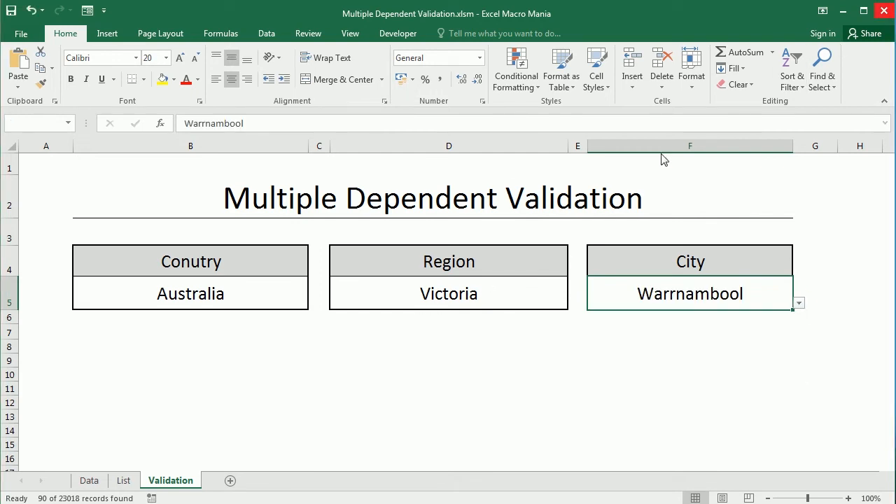
left_click(437, 273)
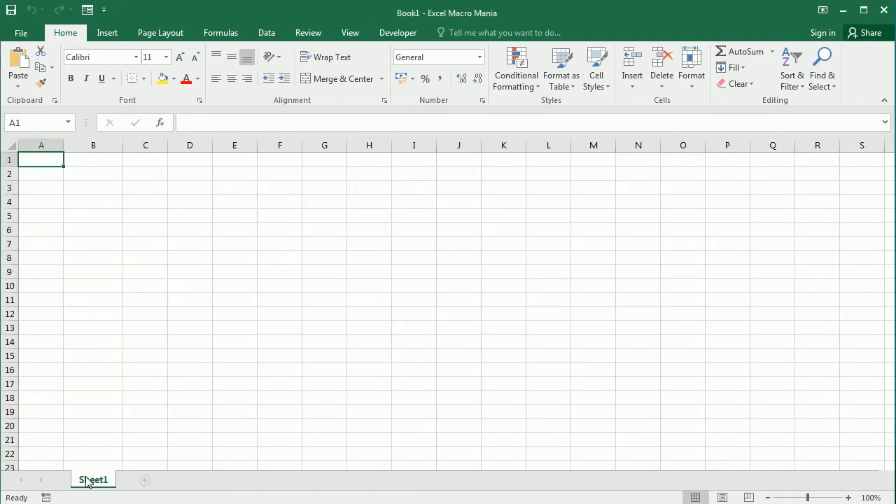
type("Validation")
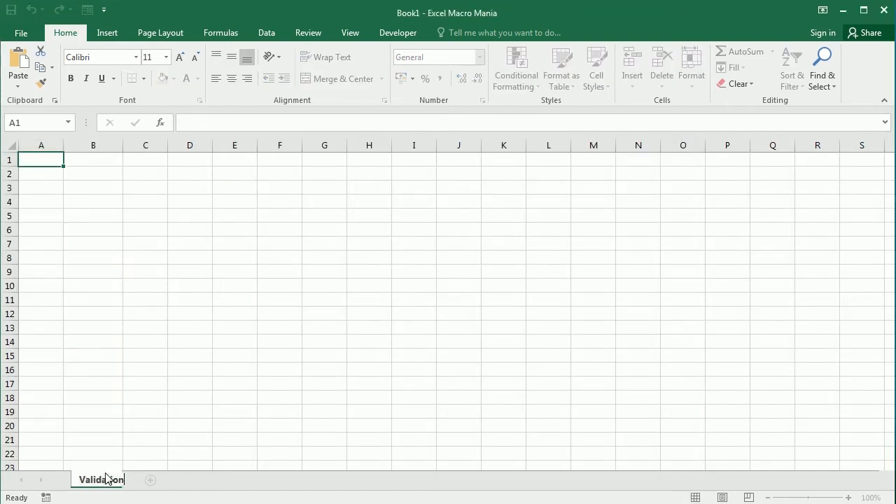
key("Return")
Enter the heading Country in B2 of the Validation sheet and fill cell B3 with yellow
left_click(114, 180)
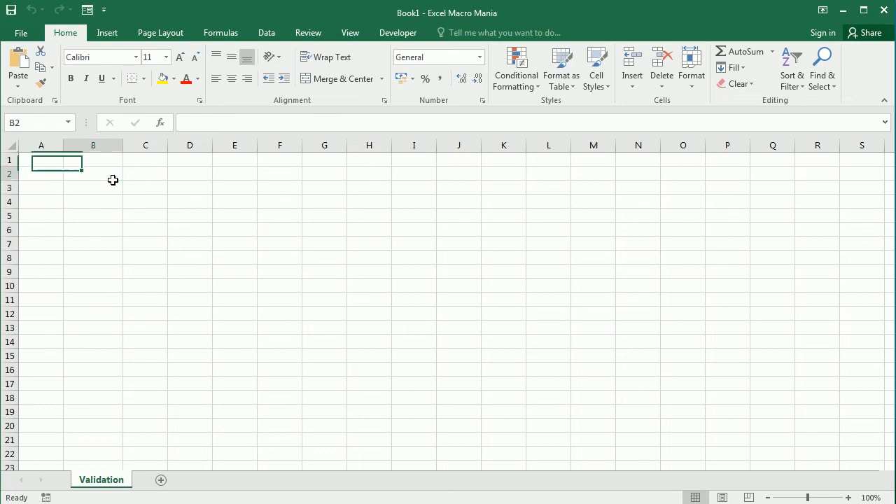
type("Country")
key("Return")
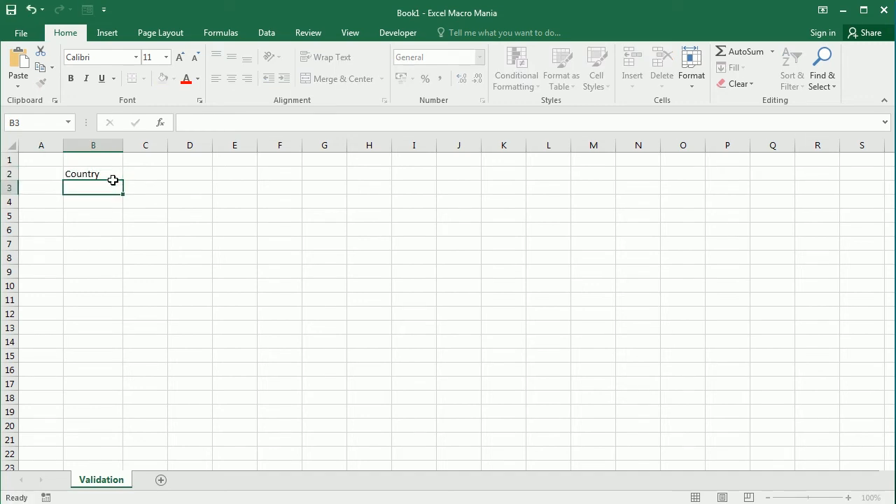
left_click(163, 79)
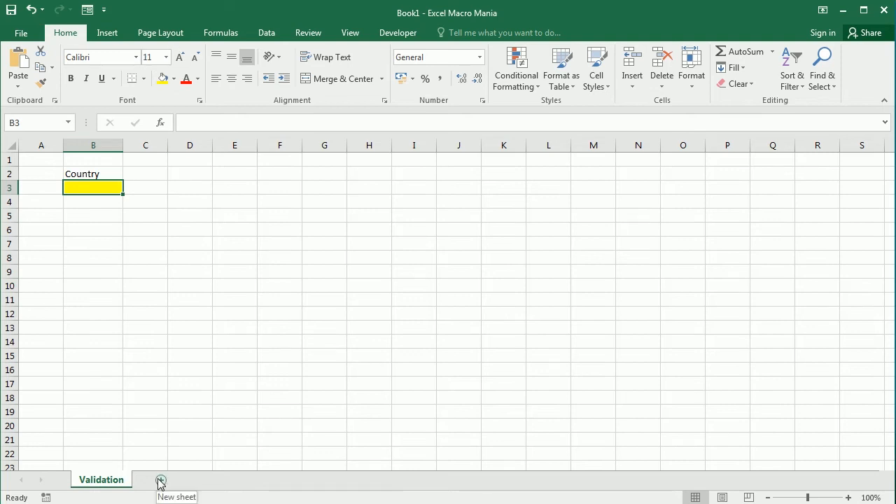
Add a new sheet and enter the heading Country in A1 with Spain, Germany, France and Italy in A2:A5
left_click(160, 481)
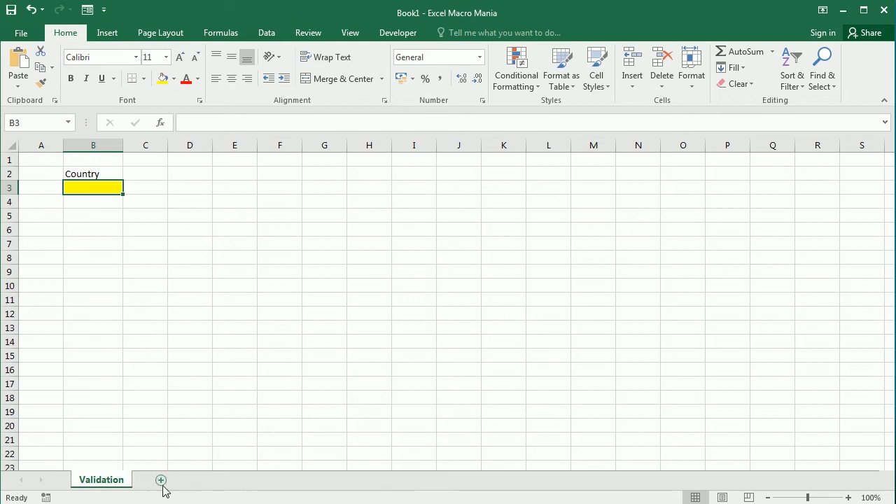
double_click(48, 164)
type("Country")
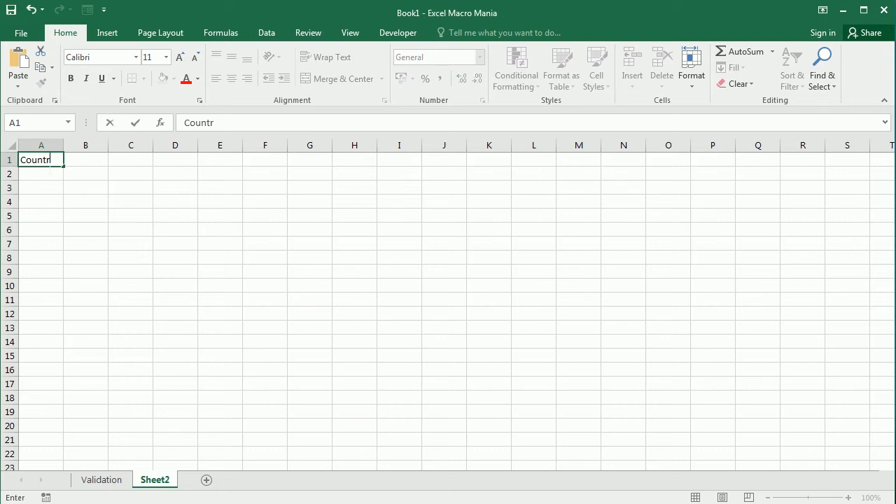
key("Return")
type("Spain")
key("Return")
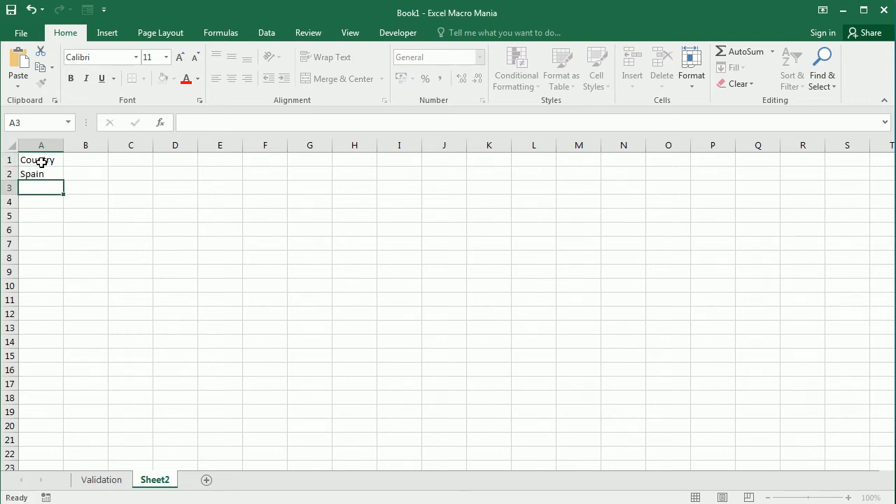
type("Germany")
key("Return")
type("Fr")
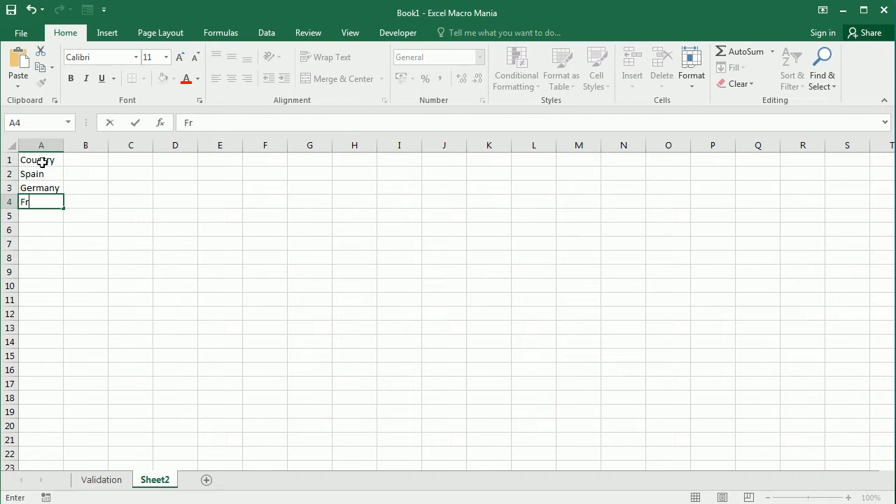
type("ance")
key("Return")
type("Italy")
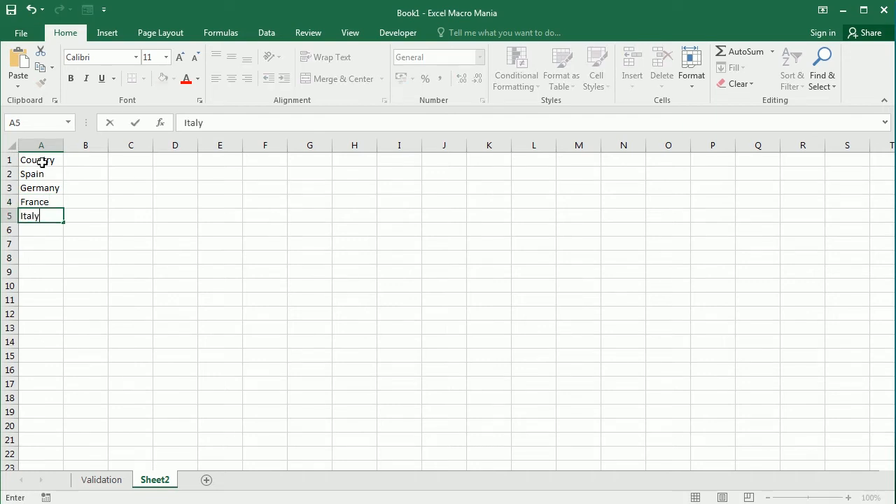
key("Return")
Rename Sheet2 as Countries and make the Country heading in A1 bold
double_click(162, 481)
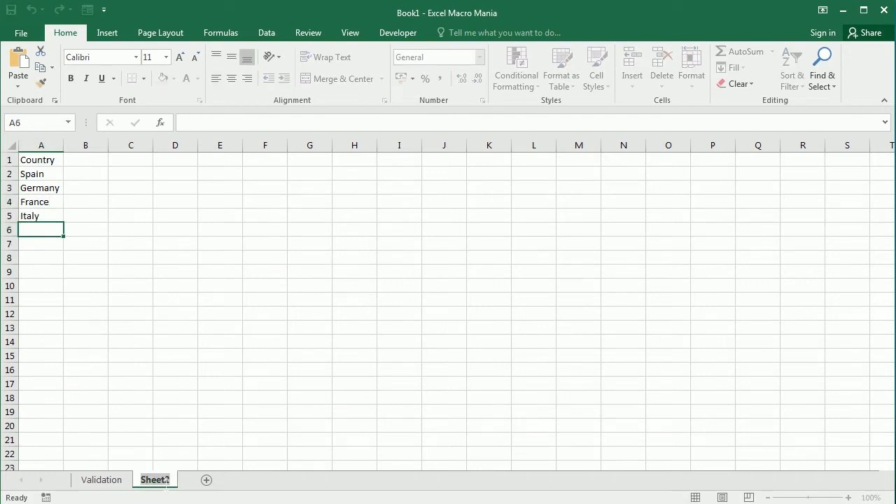
type("Countries")
left_click(47, 161)
key("ctrl+b")
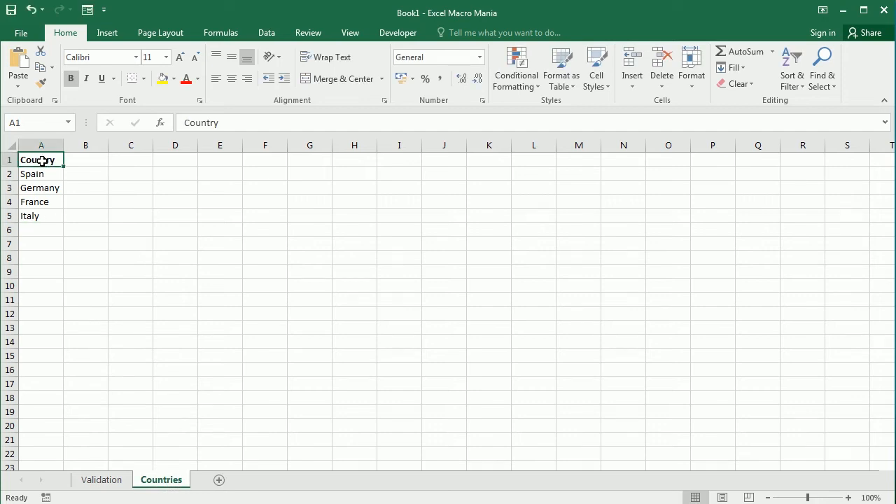
Convert the country list in A1:A5 into a table with headers
left_click_drag(42, 161, 61, 210)
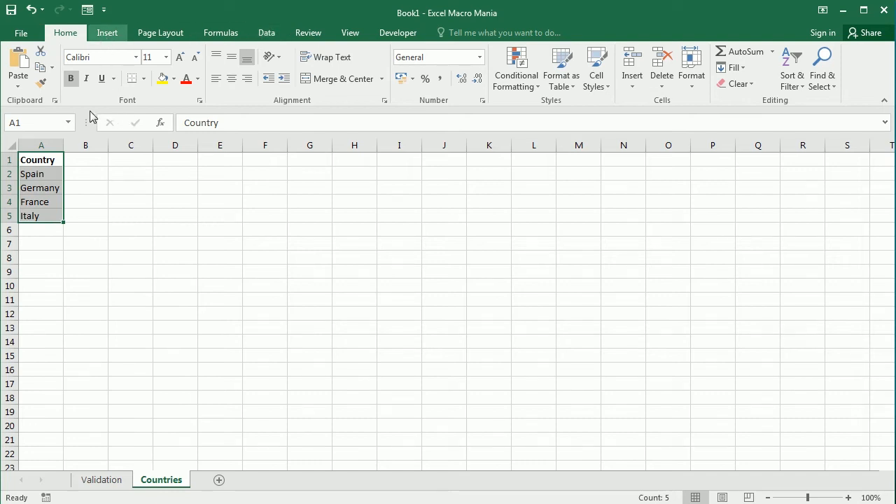
left_click(107, 32)
left_click(118, 62)
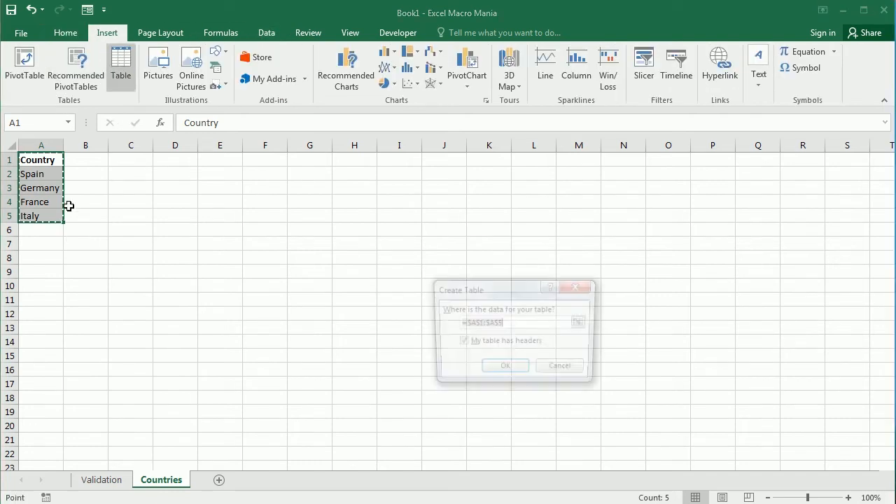
left_click(507, 365)
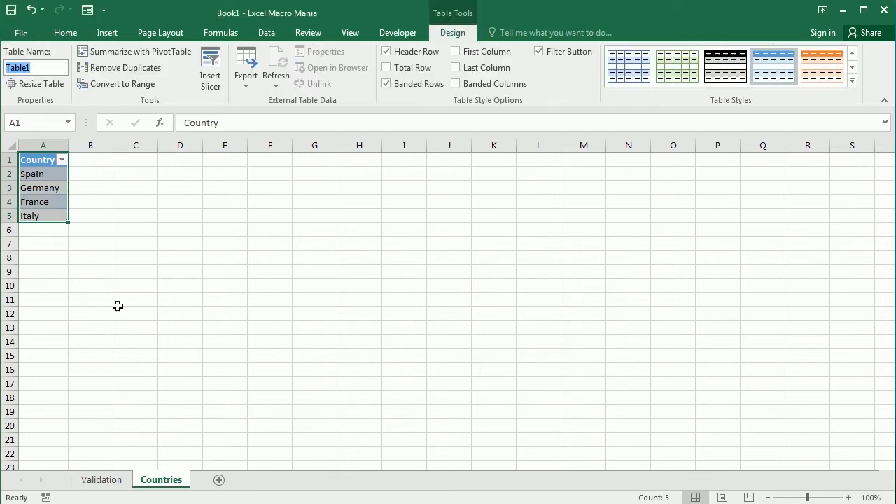
left_click(102, 479)
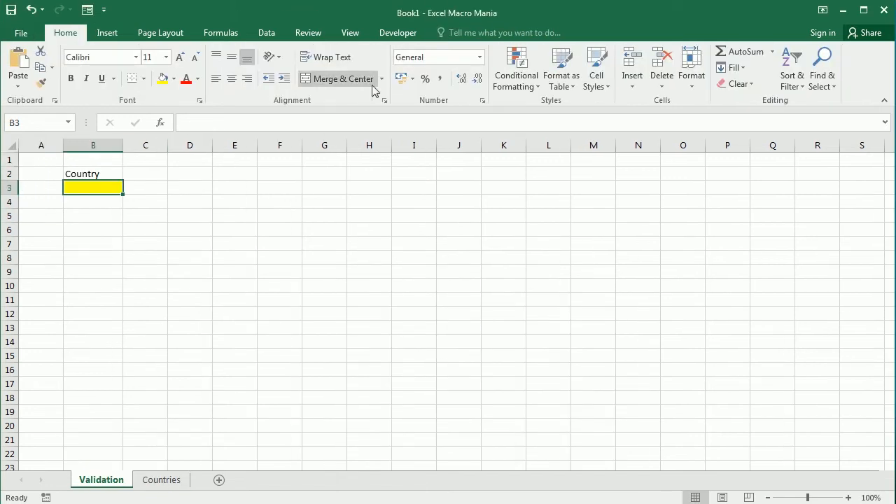
left_click(266, 33)
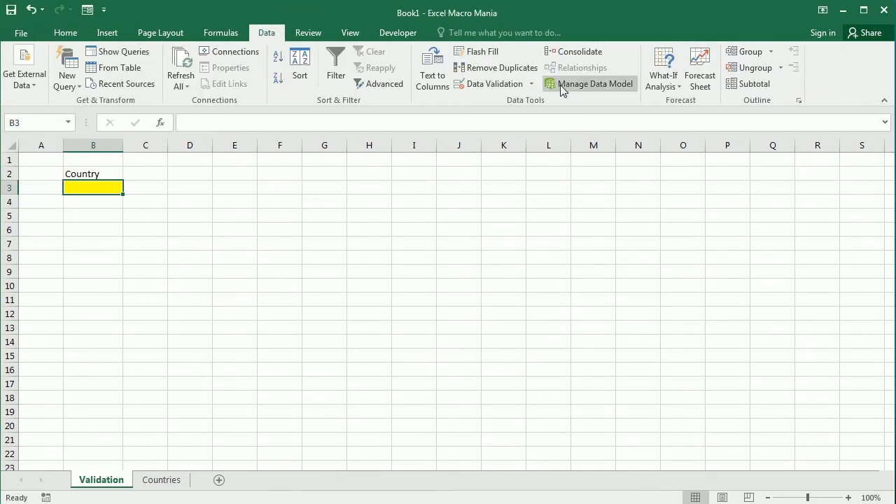
left_click(529, 85)
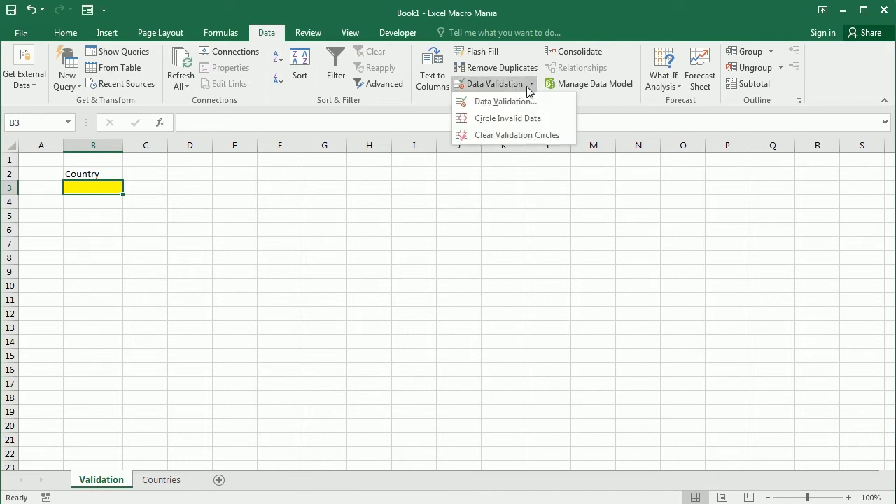
left_click(506, 102)
left_click(496, 300)
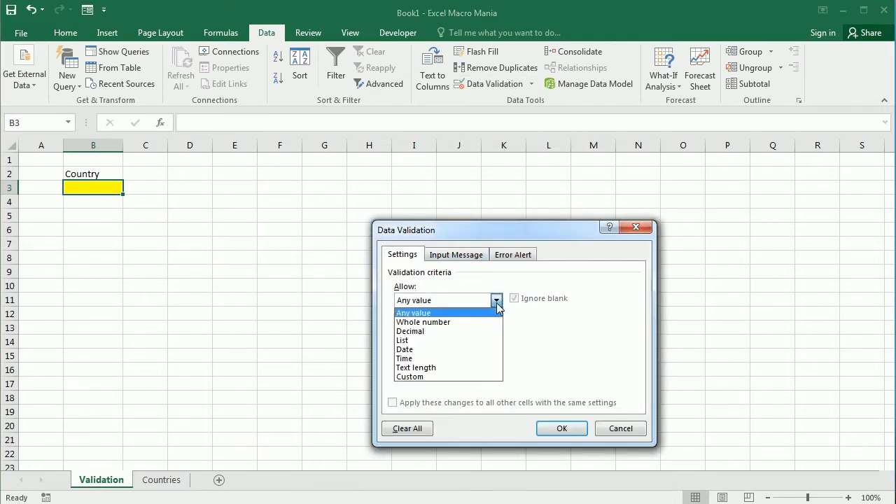
left_click(451, 342)
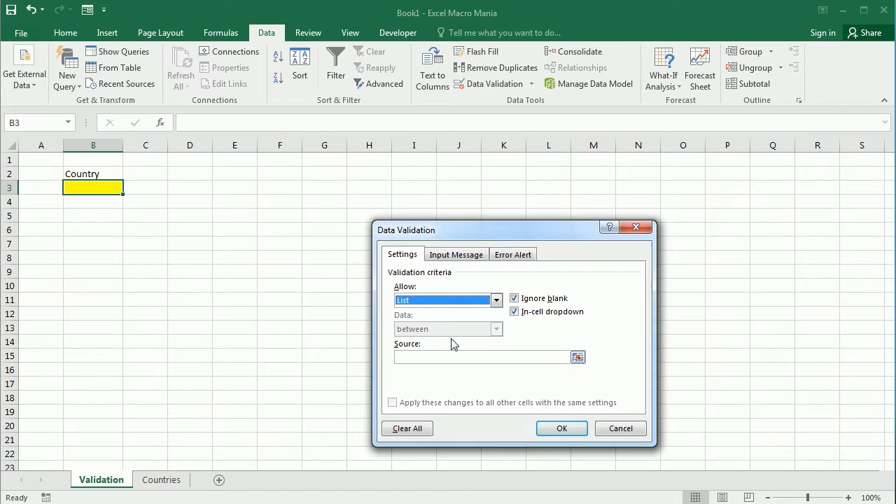
left_click(577, 357)
left_click(150, 484)
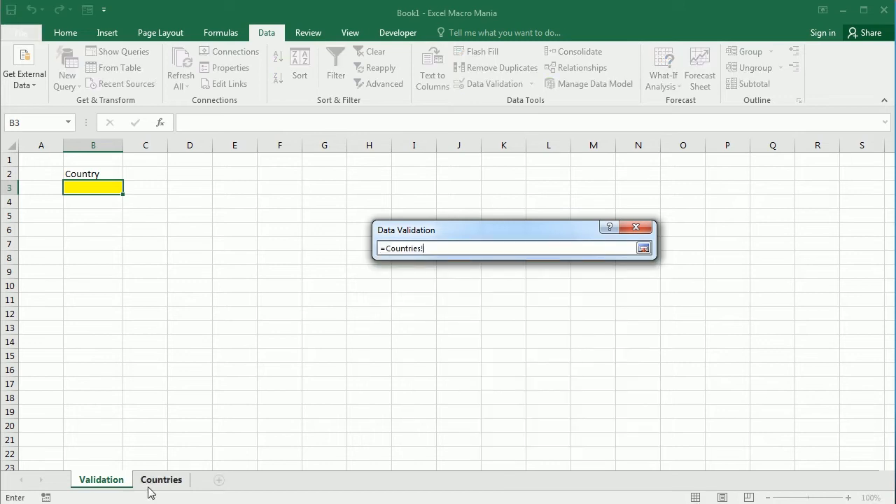
left_click_drag(44, 174, 52, 221)
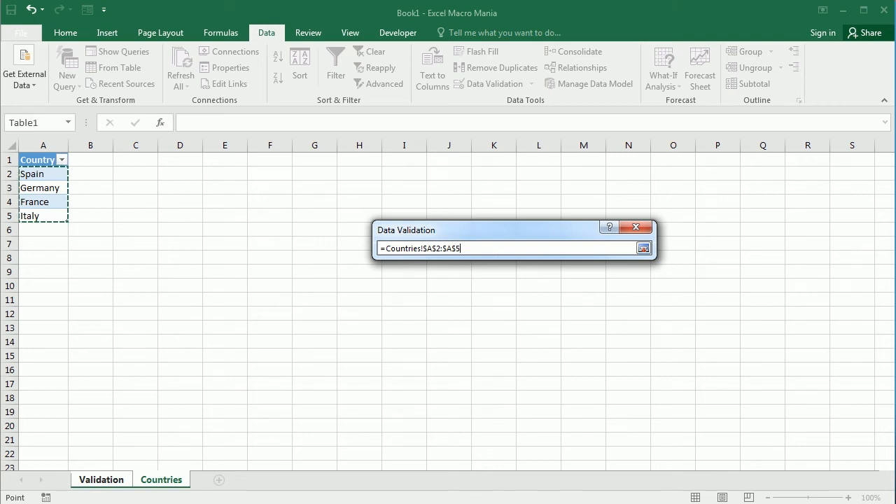
left_click(644, 250)
left_click(623, 426)
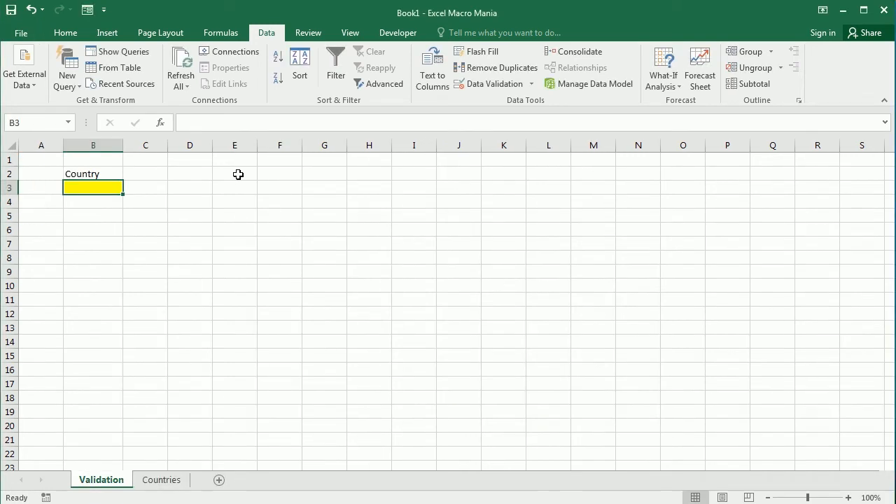
Define the workbook-scoped name Country for the table entries in A2:A5 of the Countries sheet
left_click(161, 480)
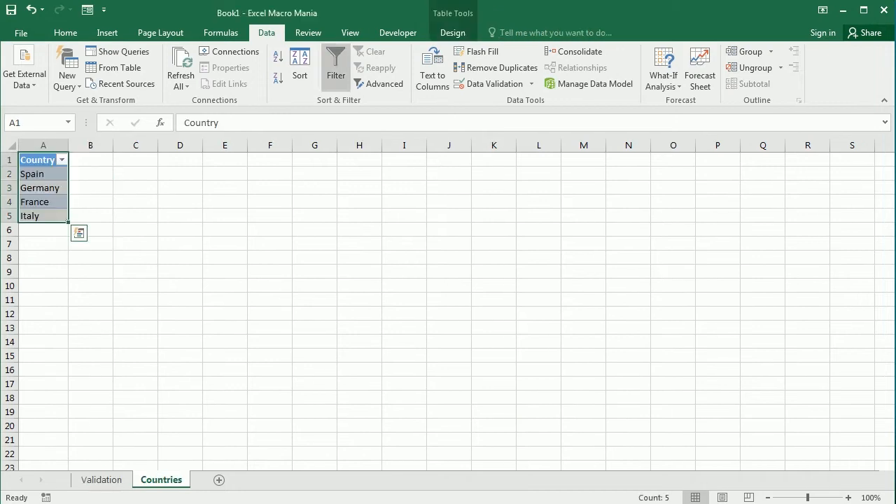
left_click_drag(57, 174, 45, 221)
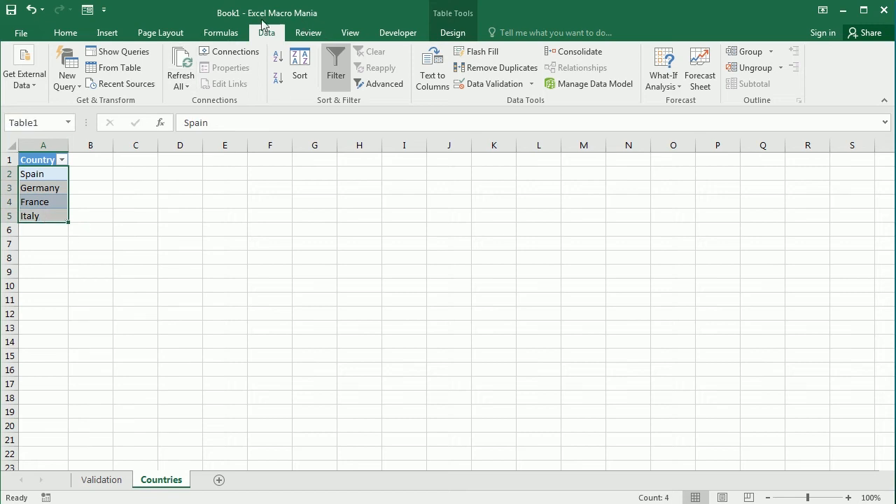
left_click(218, 32)
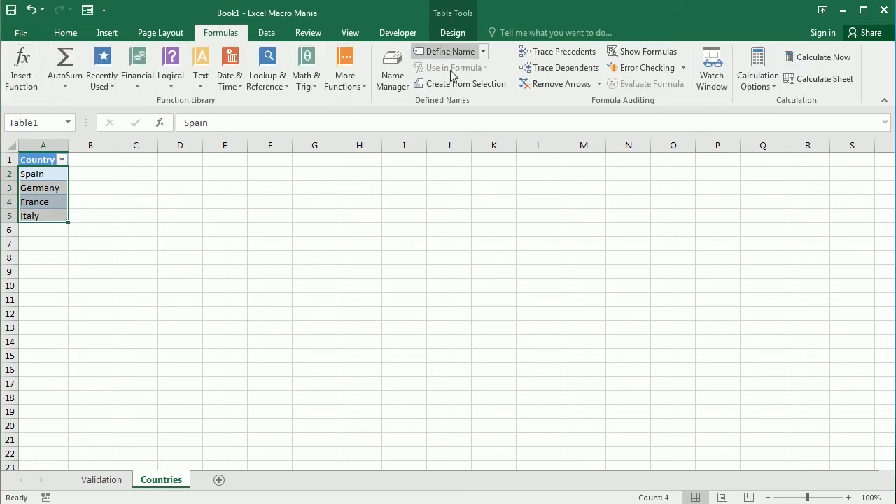
left_click(450, 52)
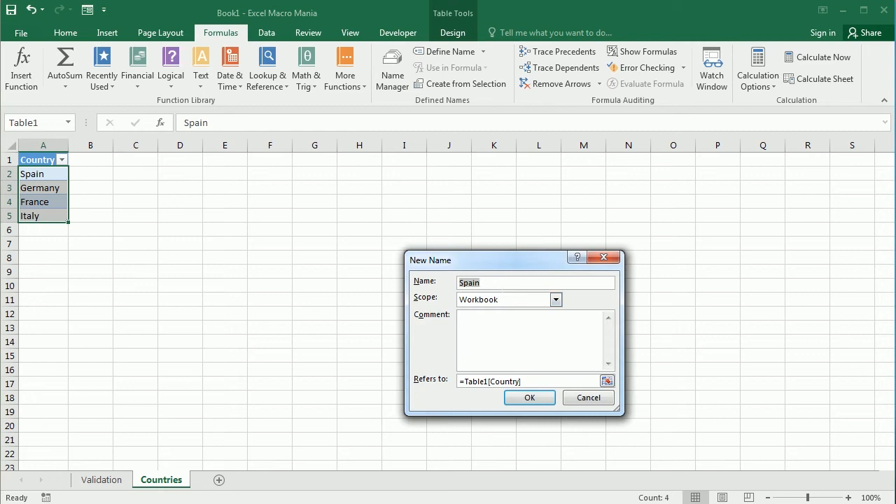
type("Country")
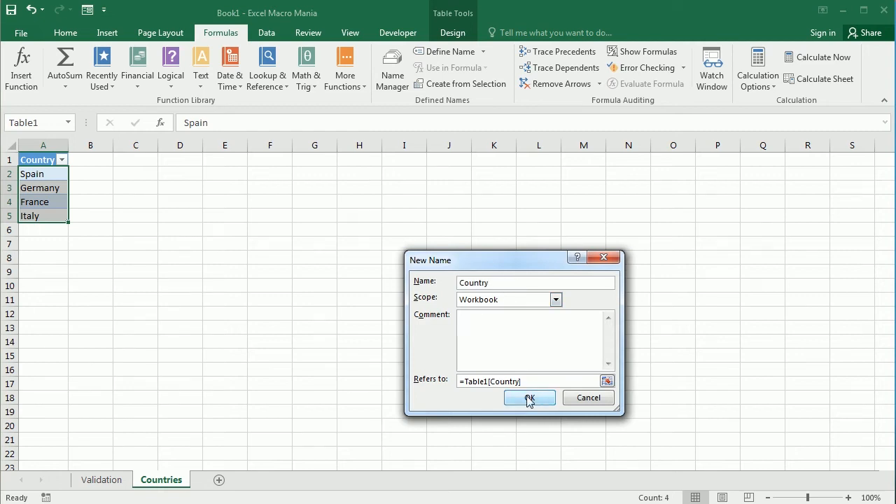
left_click(529, 397)
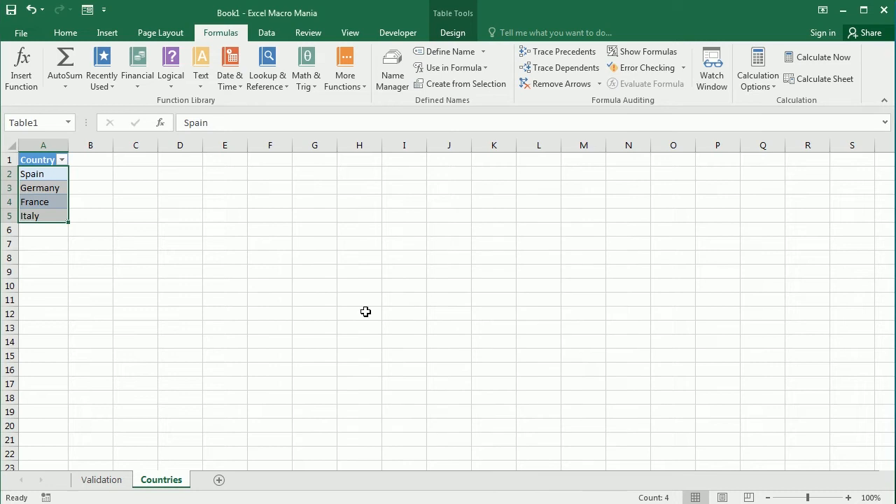
Apply List data validation with the source =Country to cell B3 of the Validation sheet and check its drop-down
left_click(101, 480)
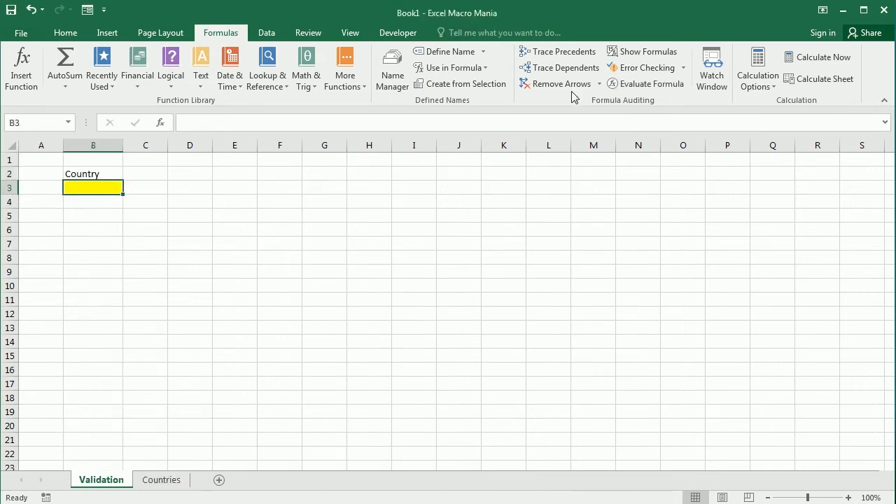
left_click(265, 32)
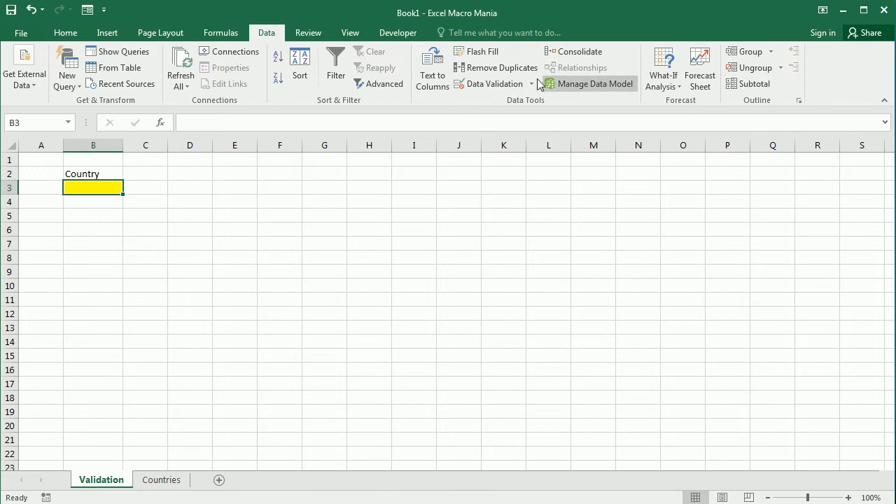
left_click(514, 84)
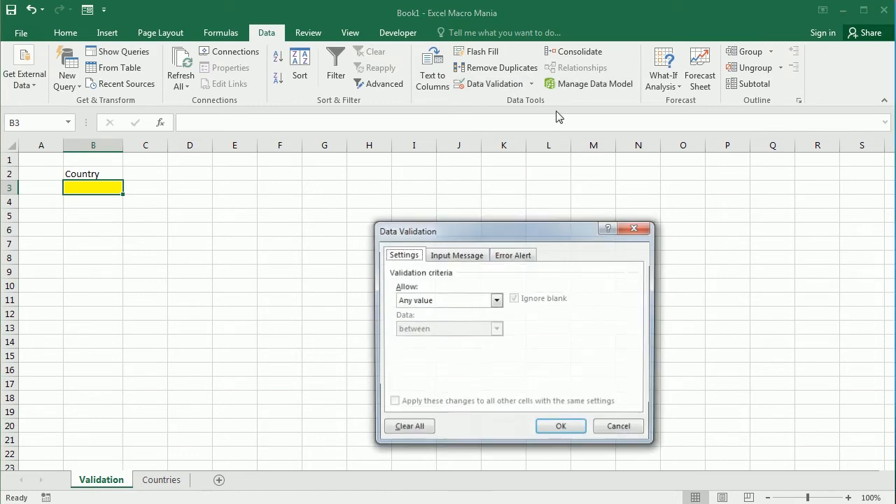
left_click(490, 299)
left_click(424, 341)
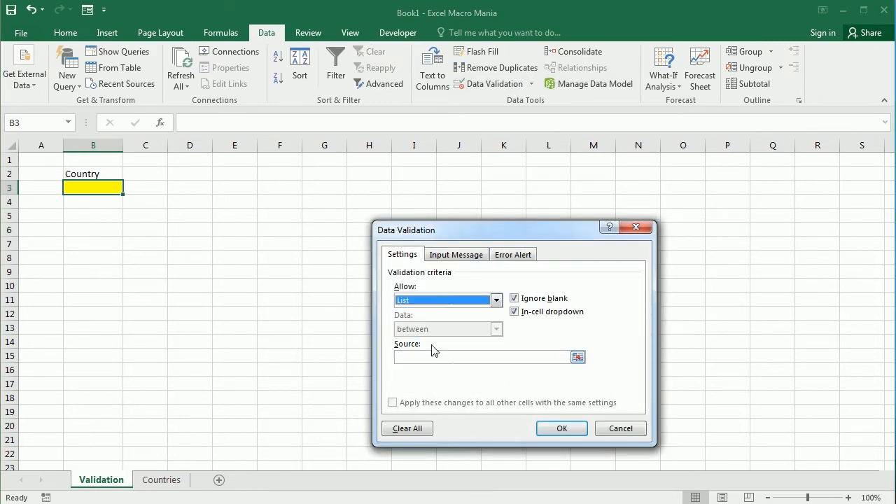
left_click(450, 357)
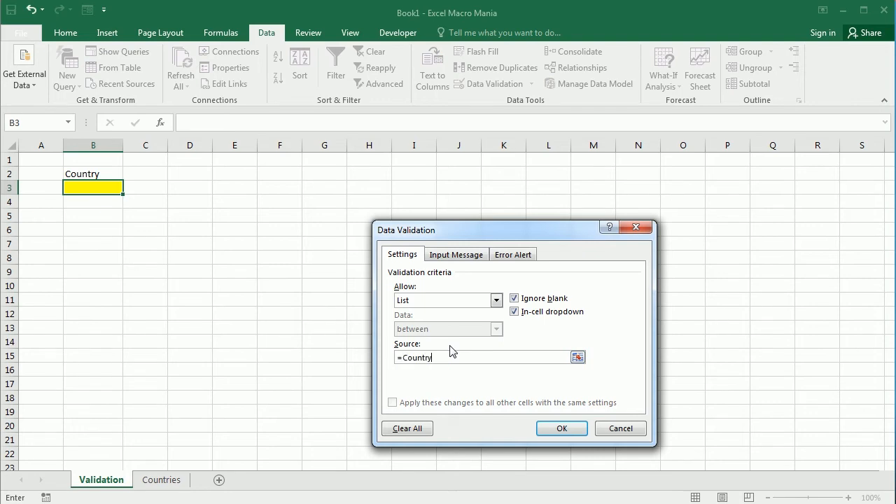
key("Return")
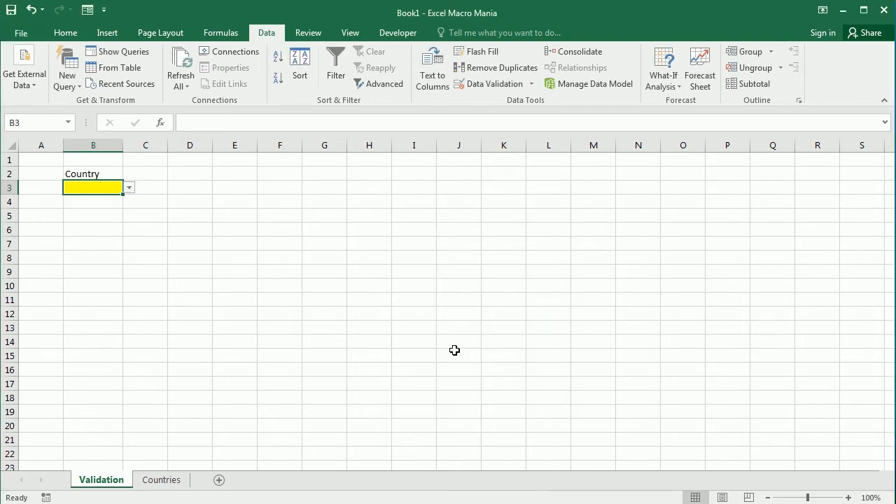
left_click(130, 188)
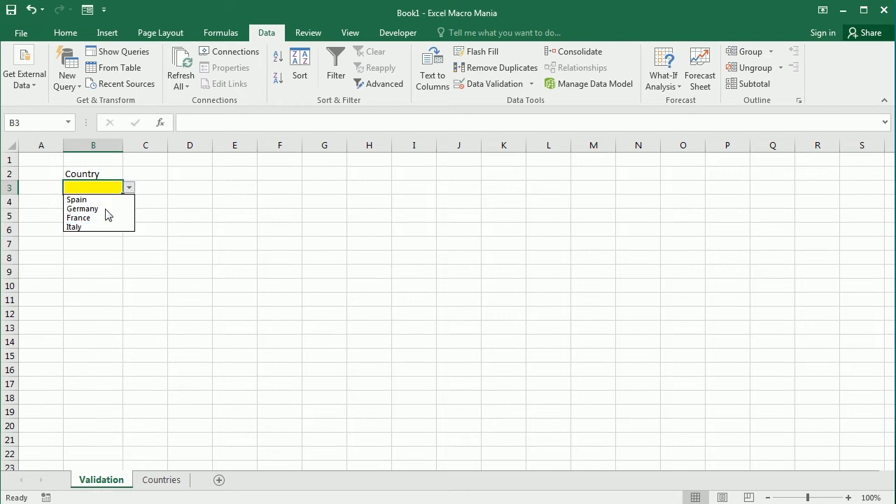
left_click(128, 188)
Make the Country heading in B2 of the Validation sheet bold
left_click(93, 174)
left_click(65, 33)
left_click(70, 78)
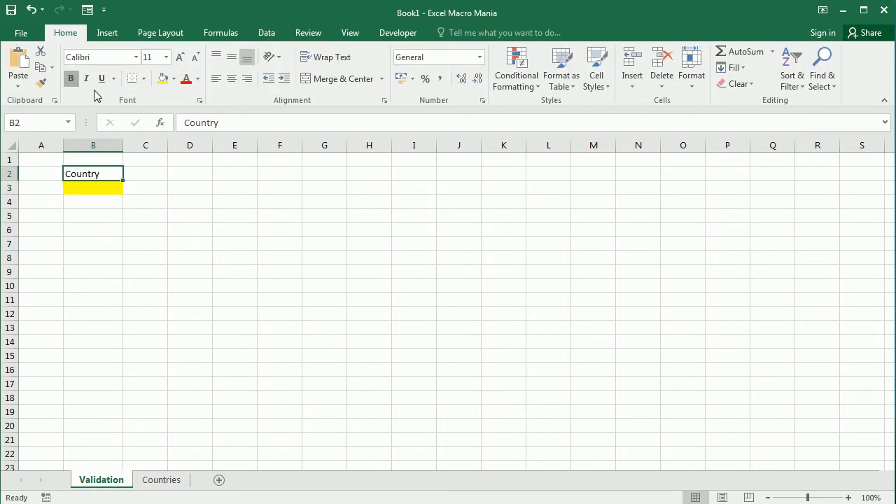
Enter the heading Region in D2 of the Validation sheet and fill cell D3 with yellow
left_click(201, 176)
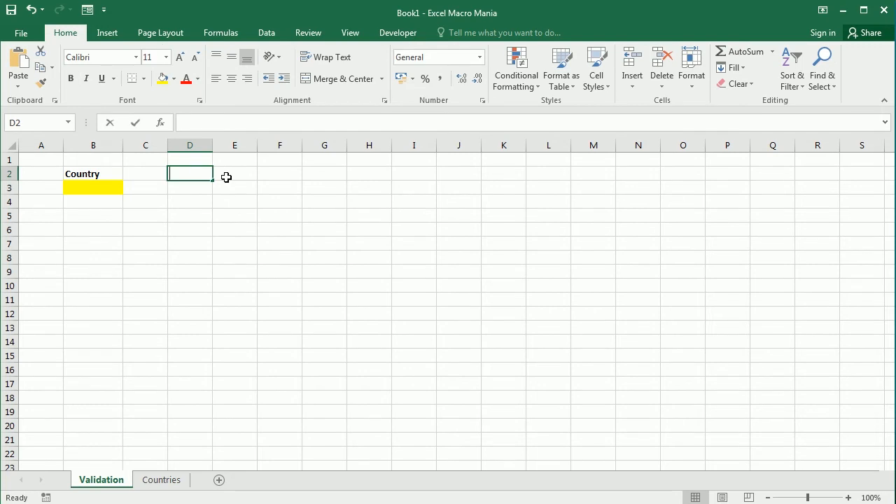
type("Region")
key("Return")
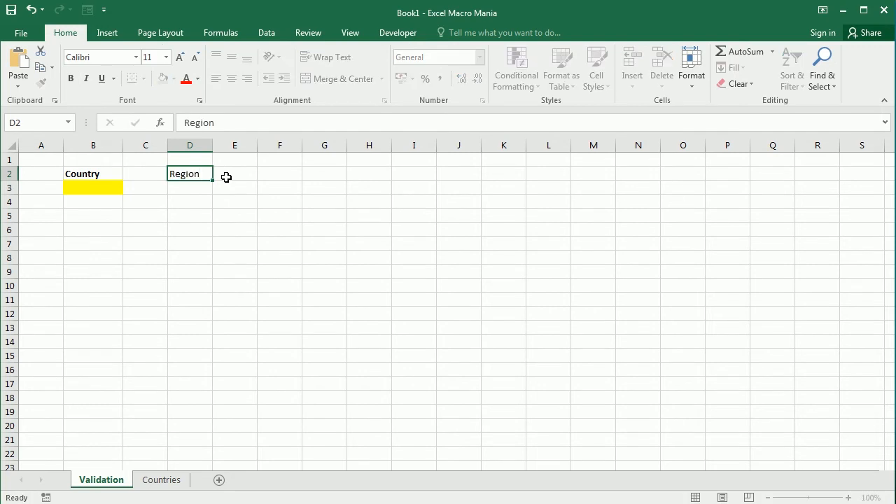
left_click(163, 79)
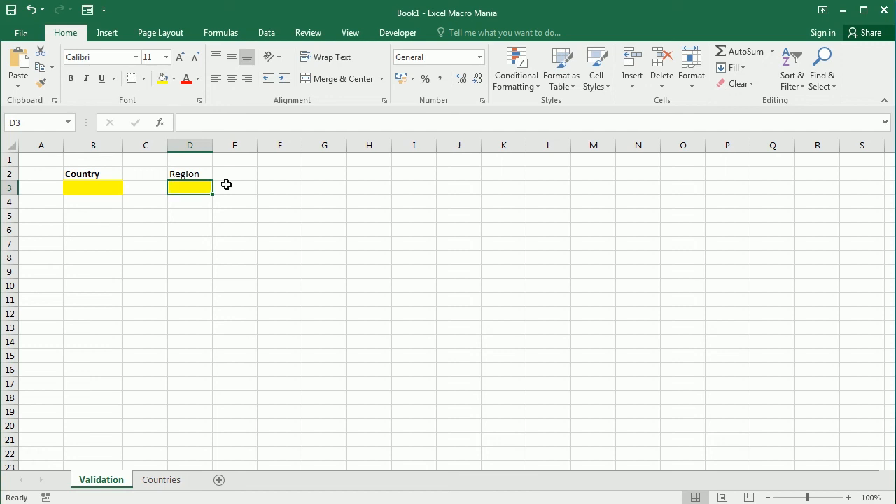
Widen column D of the Validation sheet to more than double its default width
left_click_drag(213, 146, 272, 147)
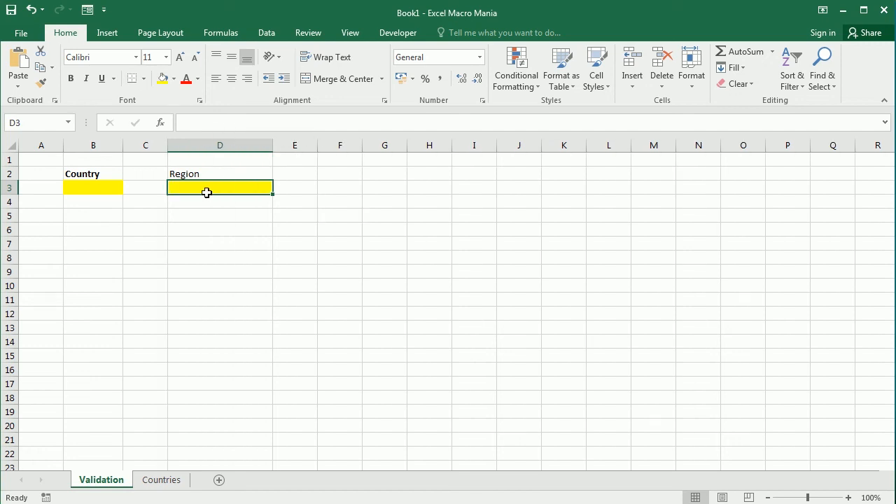
left_click(88, 187)
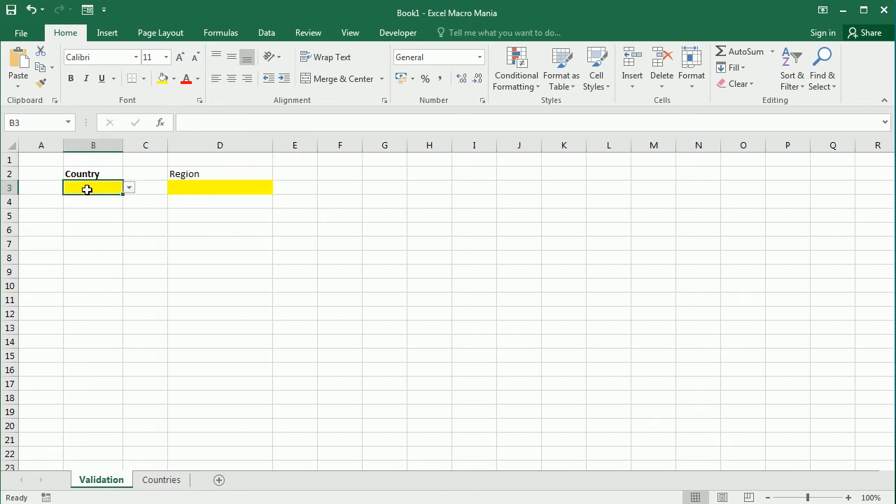
left_click(204, 188)
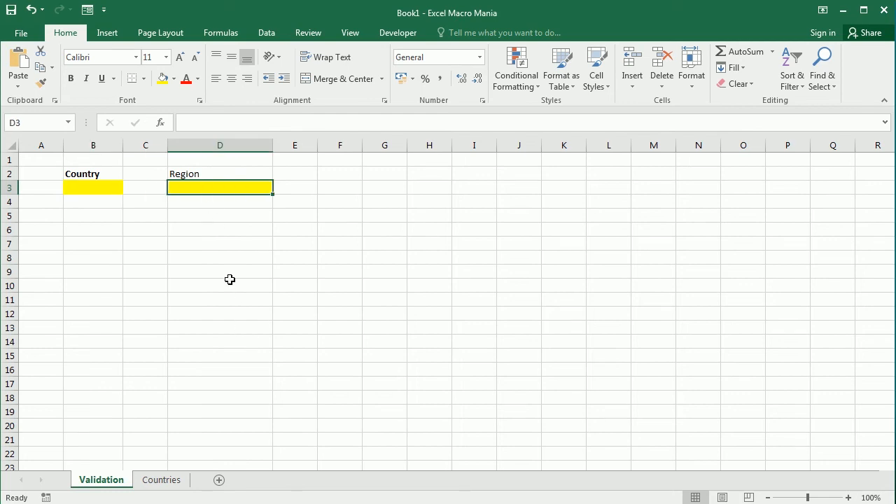
Add a new sheet after Countries and name it Regions
left_click(165, 482)
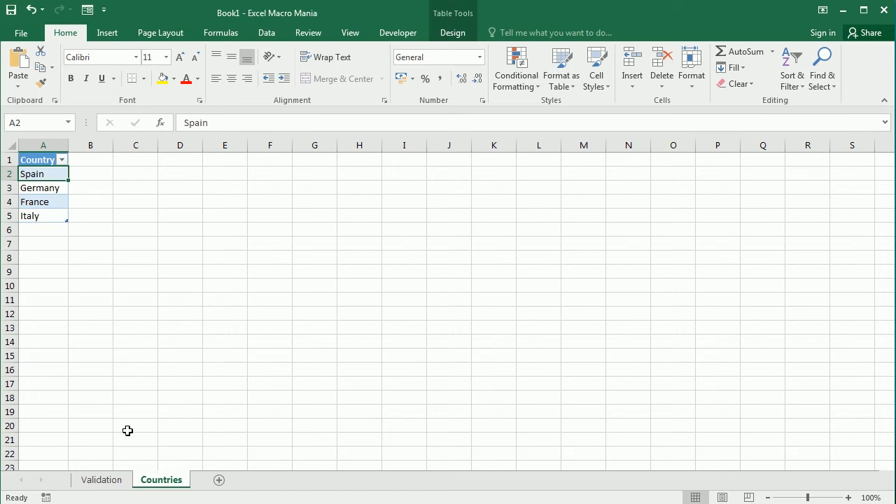
left_click(219, 482)
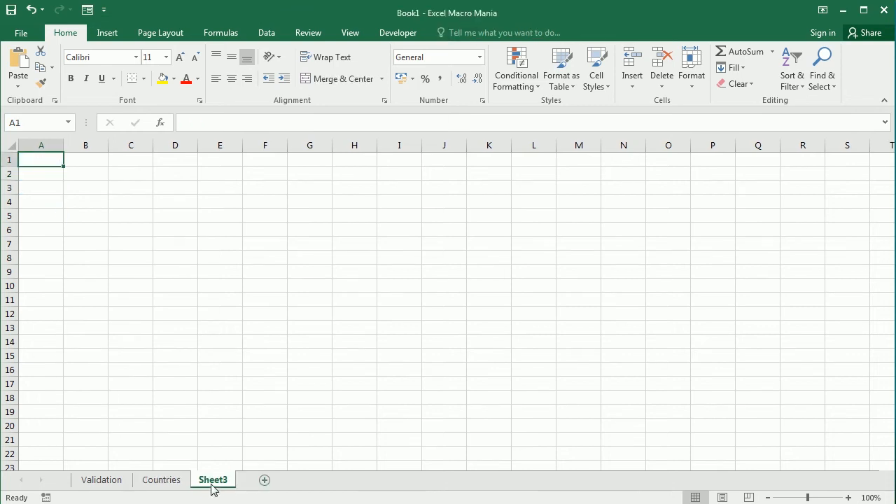
double_click(211, 481)
type("Regions")
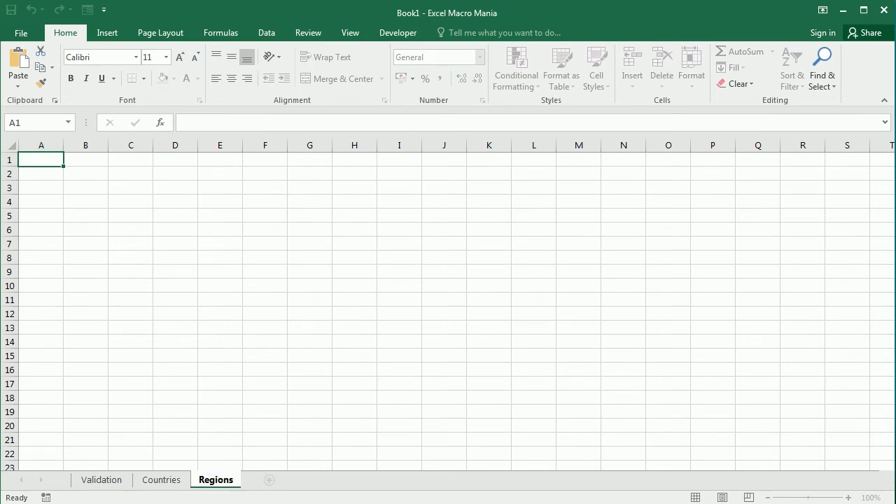
key("Return")
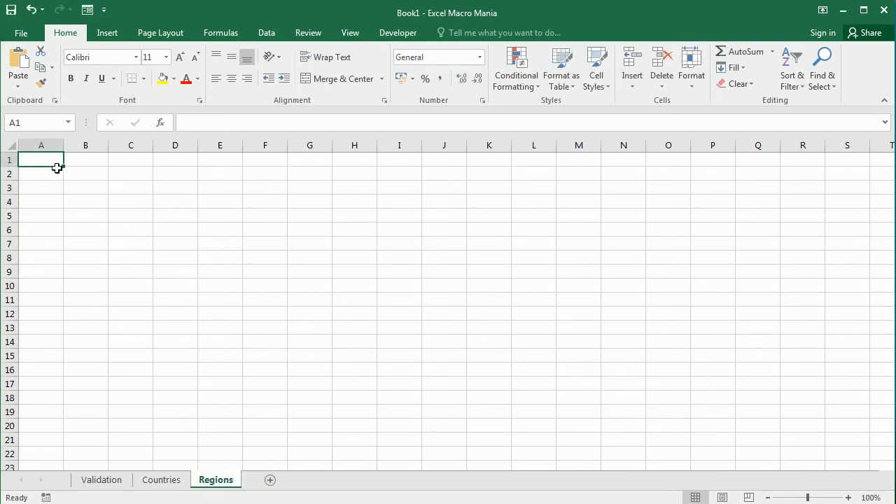
Enter Spain in A1 of Regions with Andalucia, Extremadura, Galicia, Aragon and .. in A2:A6, and fit column A to its contents
type("Spain")
key("Return")
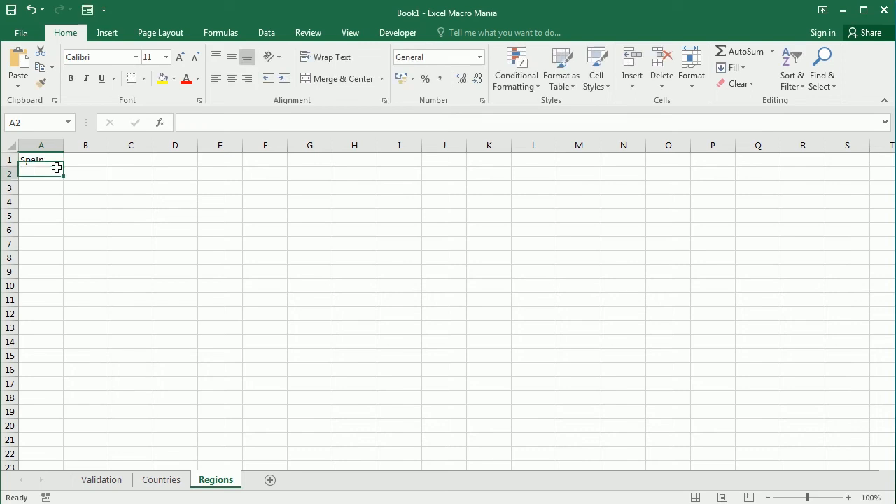
type("Andalucia")
key("Return")
type("Extremadura")
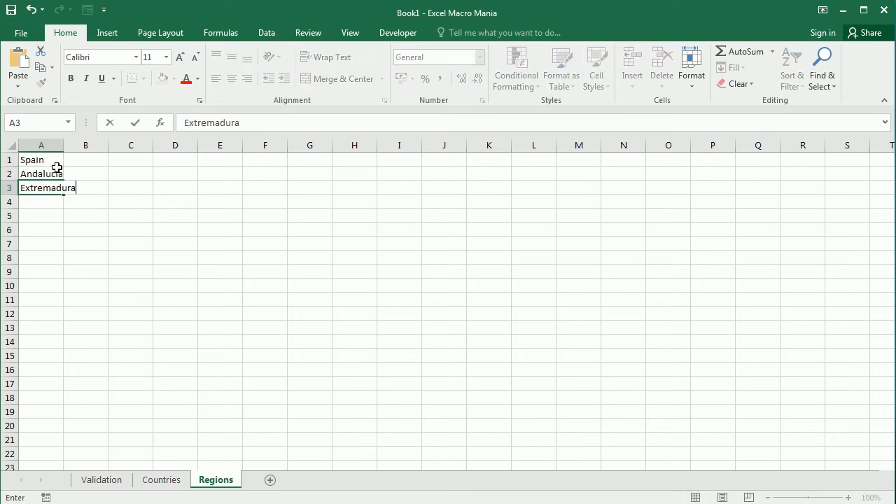
key("Return")
type("Galicia")
key("Return")
type("Aragon")
key("Return")
type("..")
key("Return")
double_click(63, 145)
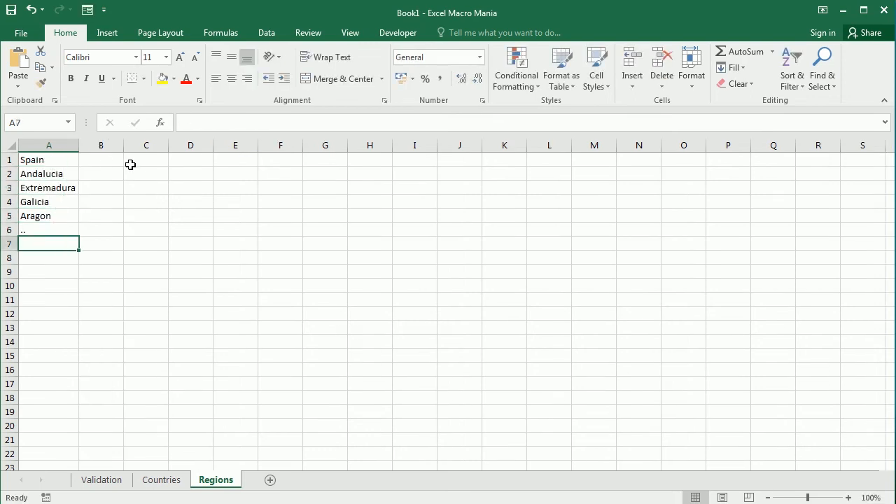
Enter the heading Germany in B1 with Saxony and ... in B2:B3
left_click(112, 161)
type("Germany")
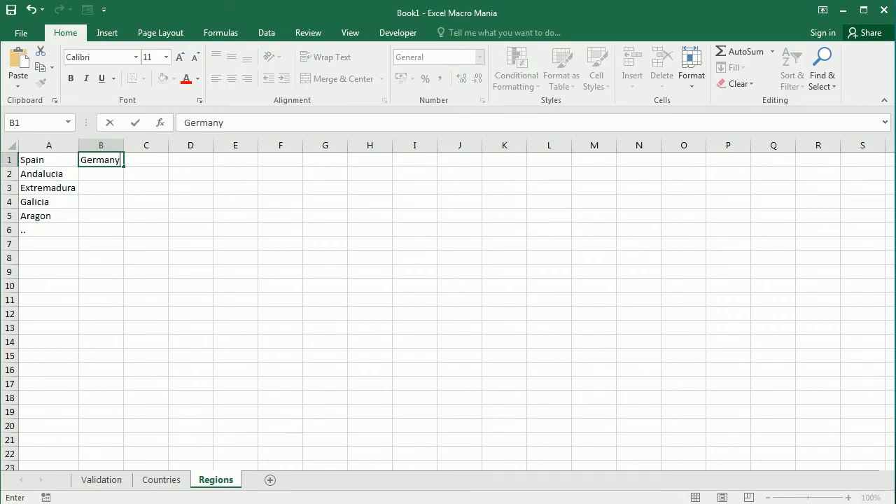
key("Return")
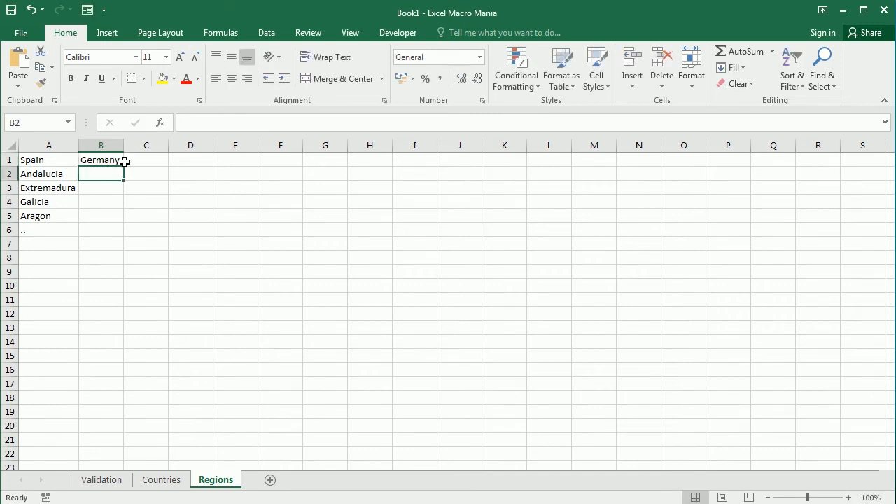
type("Saxony")
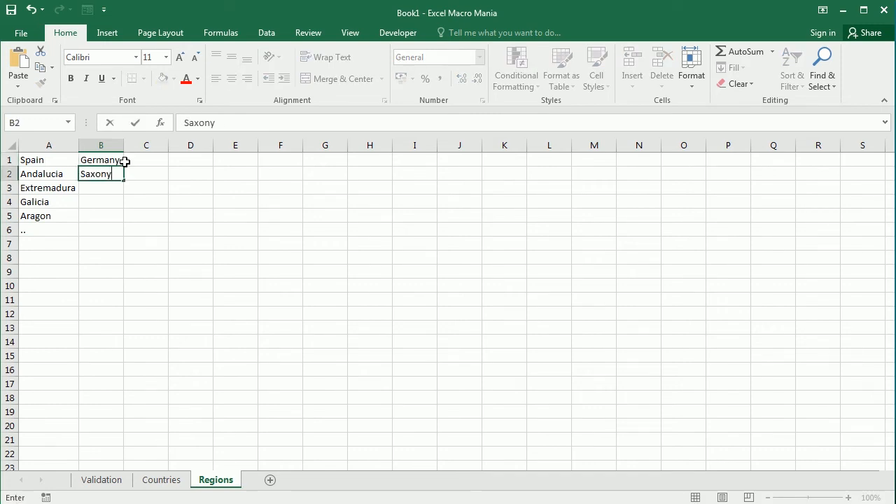
key("Return")
type("...")
key("Return")
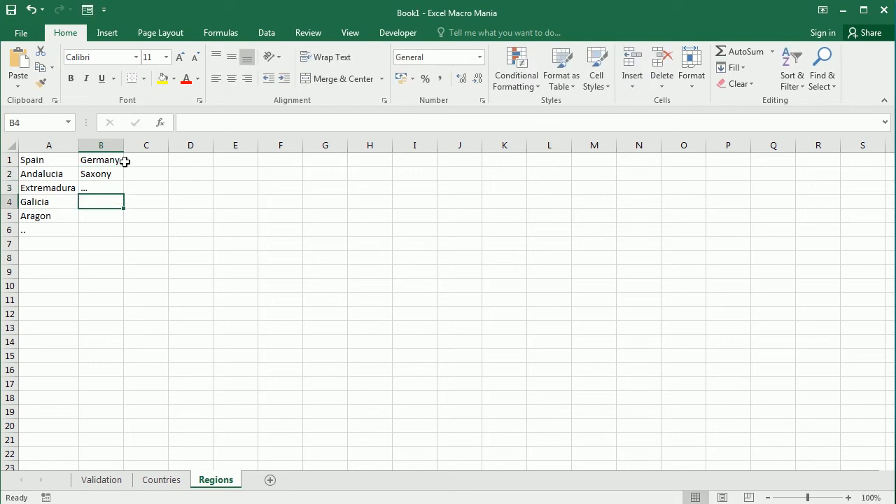
Enter the headings France in C1 and Italy in D1 of the Regions sheet
left_click(145, 163)
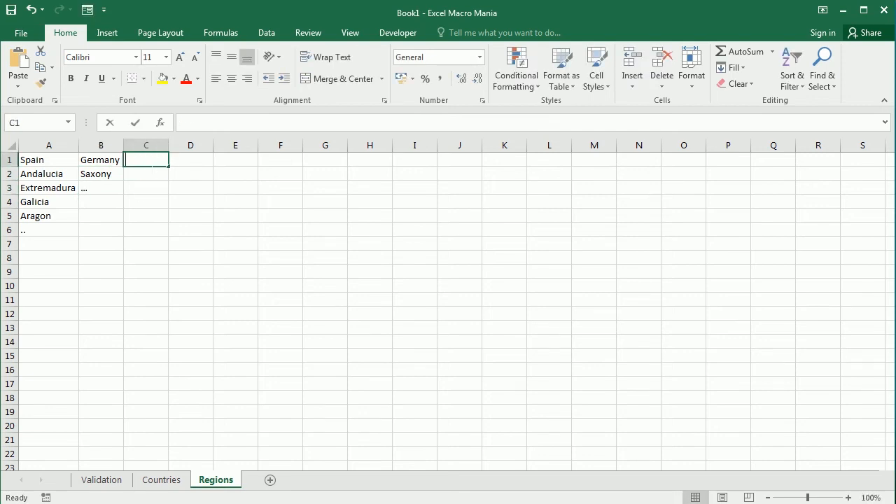
type("France")
key("Tab")
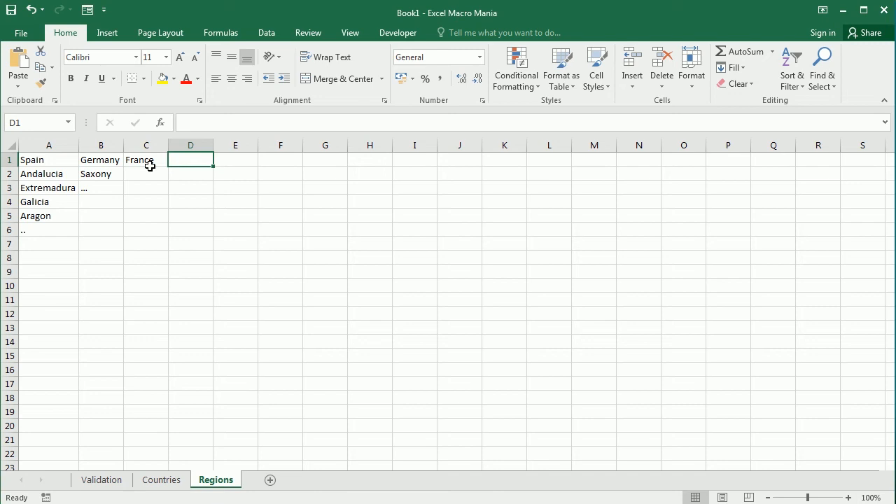
type("Italy")
key("Return")
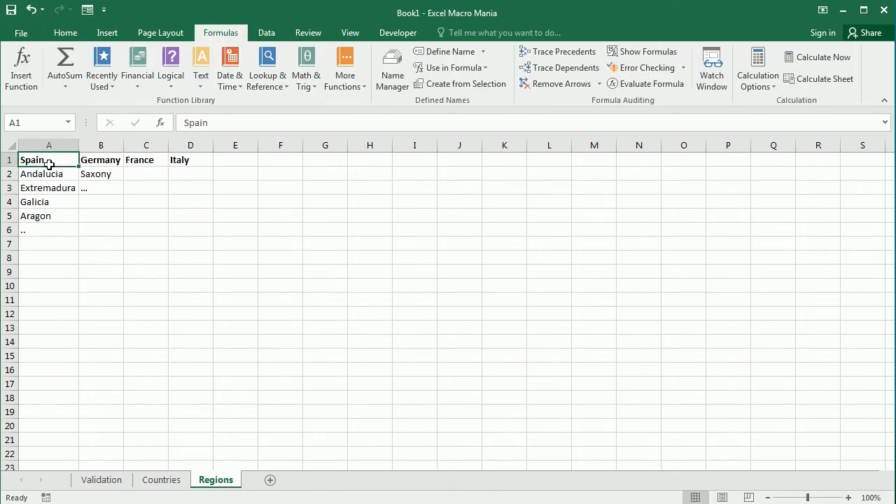
Convert the range A1:D6 on the Regions sheet into a table with headers
left_click_drag(49, 164, 203, 233)
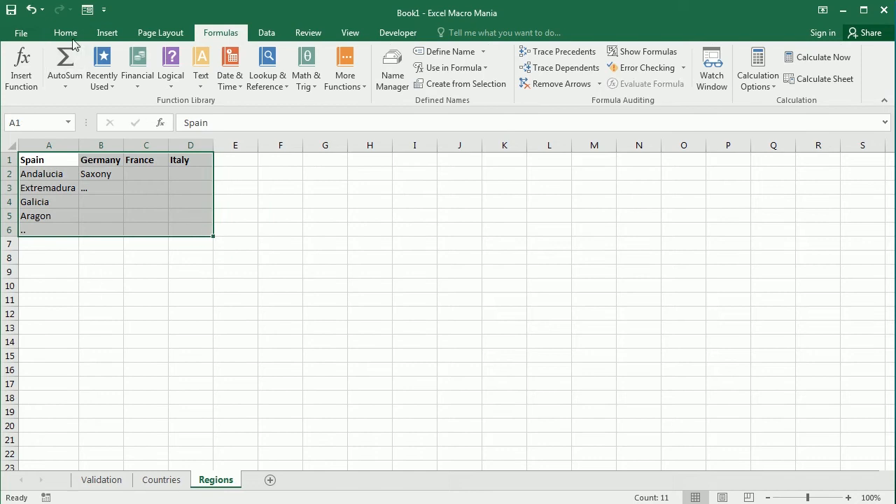
left_click(107, 33)
left_click(123, 68)
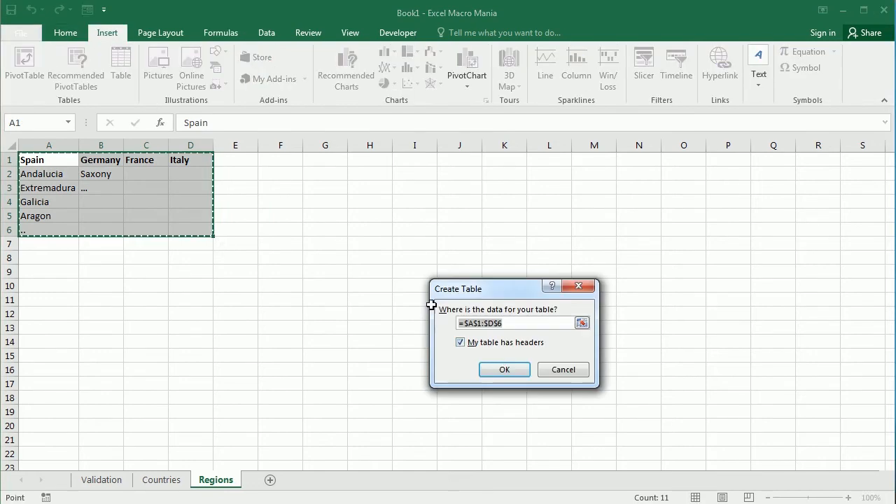
key("Return")
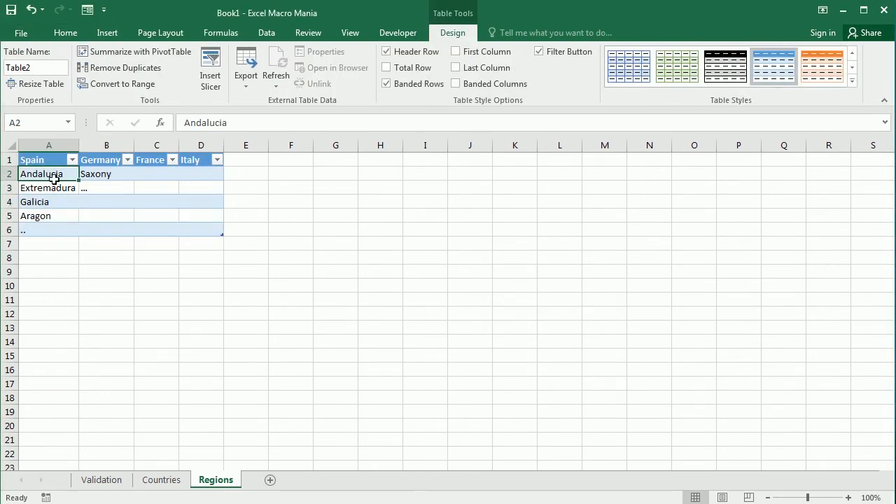
Define the workbook name Spain for the table's Spain entries in A2:A6
left_click_drag(54, 181, 52, 235)
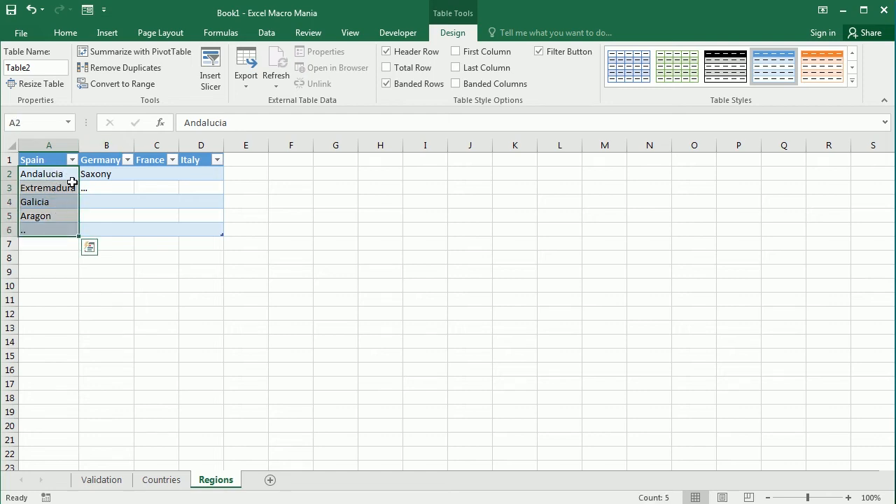
left_click(221, 33)
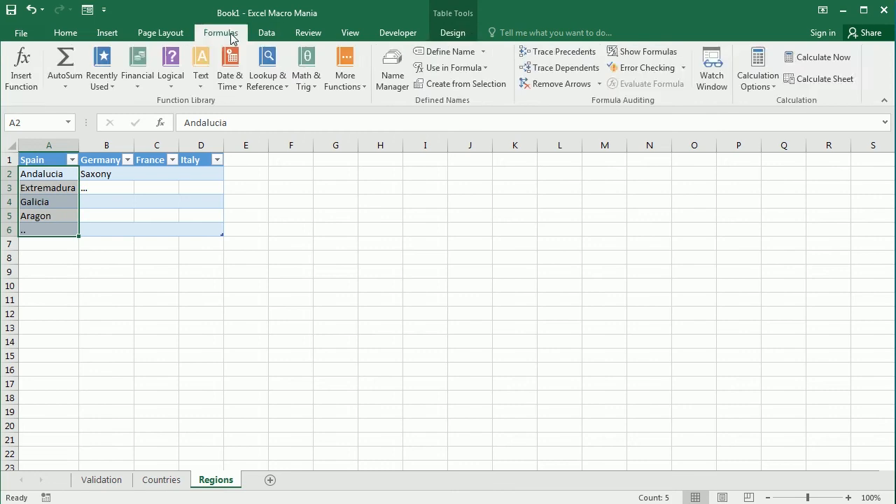
left_click(451, 53)
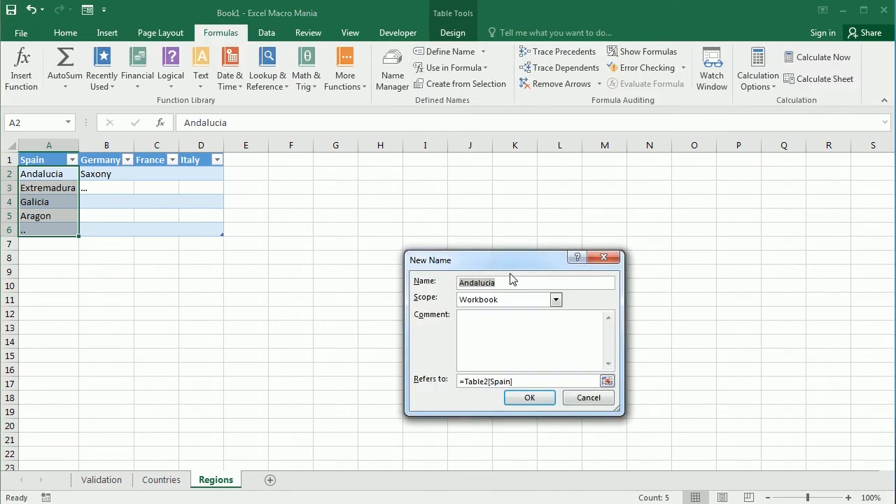
type("Spain")
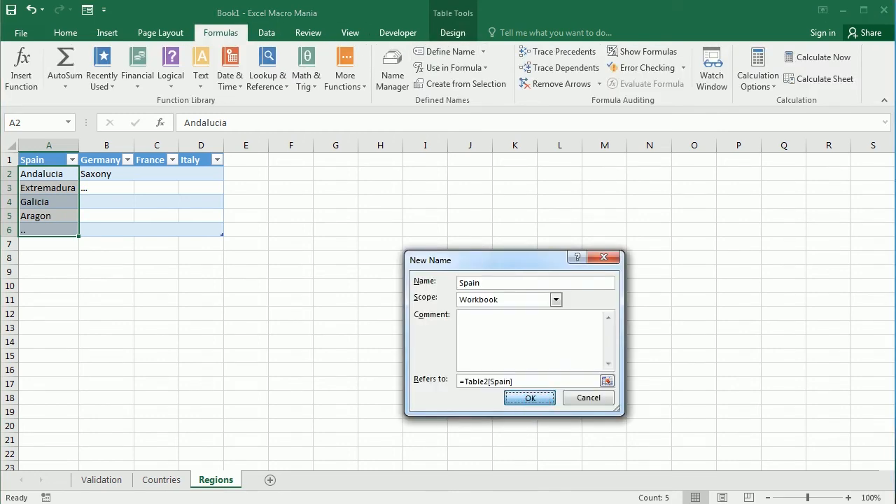
left_click(526, 396)
Define the workbook name Germany for the table's Germany entries in B2:B6
left_click_drag(97, 174, 107, 236)
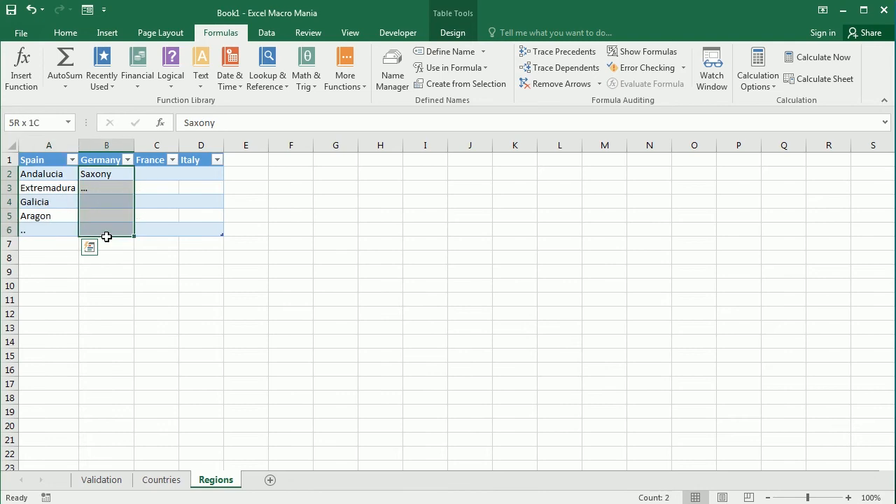
left_click(443, 52)
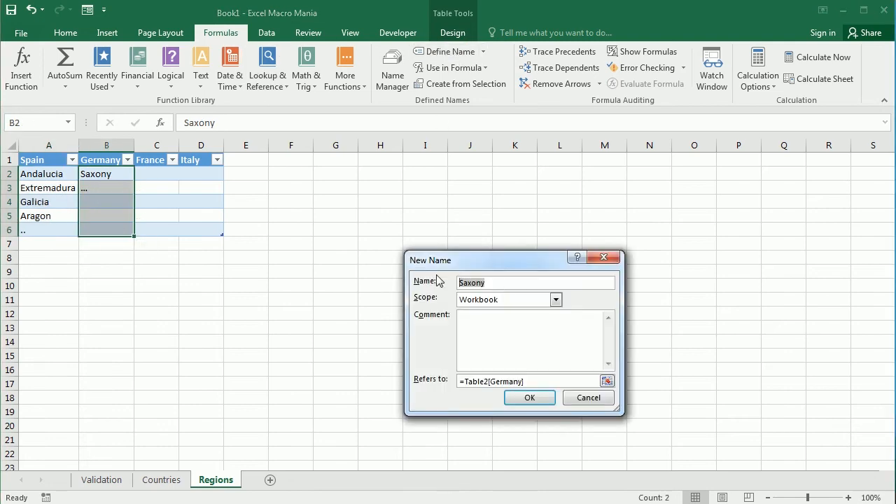
type("Germany")
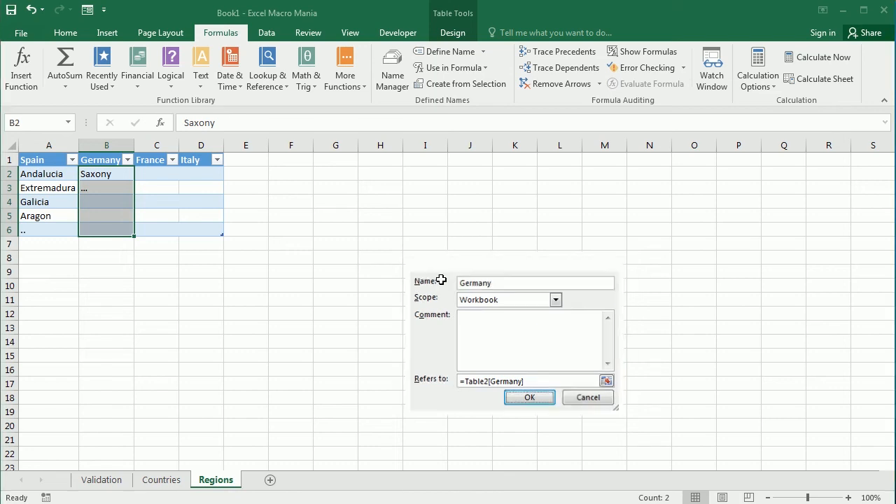
key("Return")
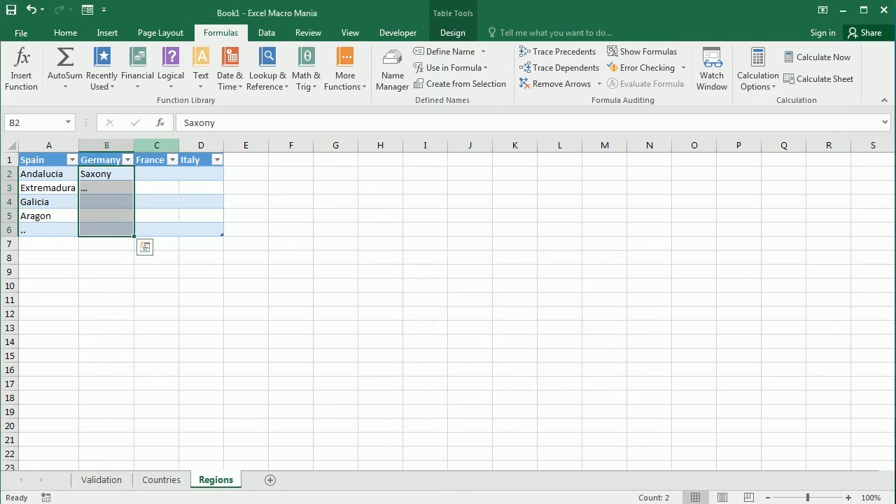
left_click(49, 161)
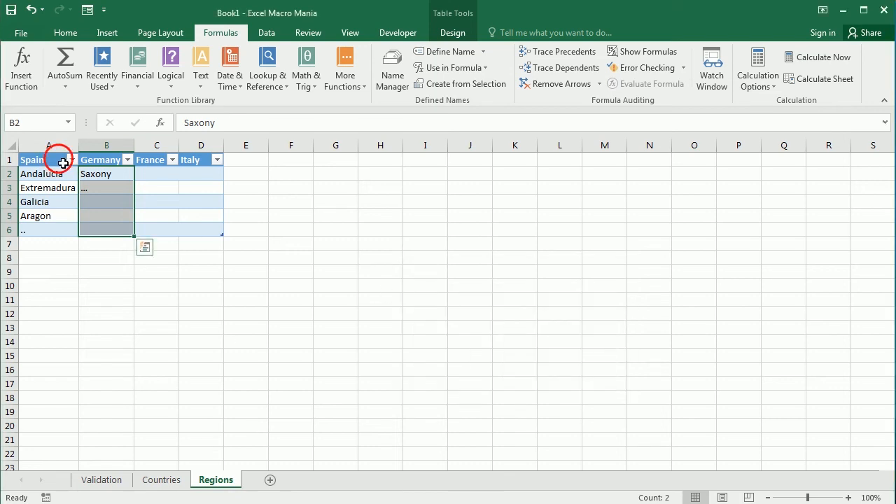
Choose Spain as the country in cell B3 of the Validation sheet
left_click(101, 480)
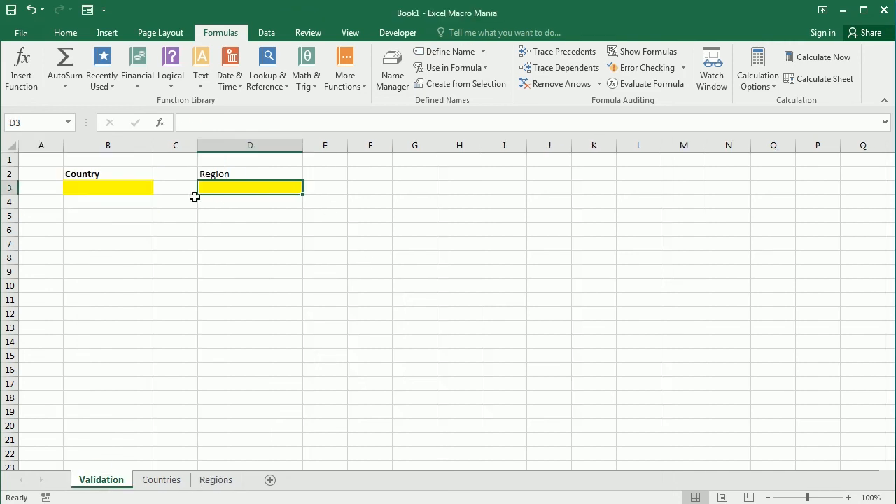
left_click(127, 189)
left_click(159, 188)
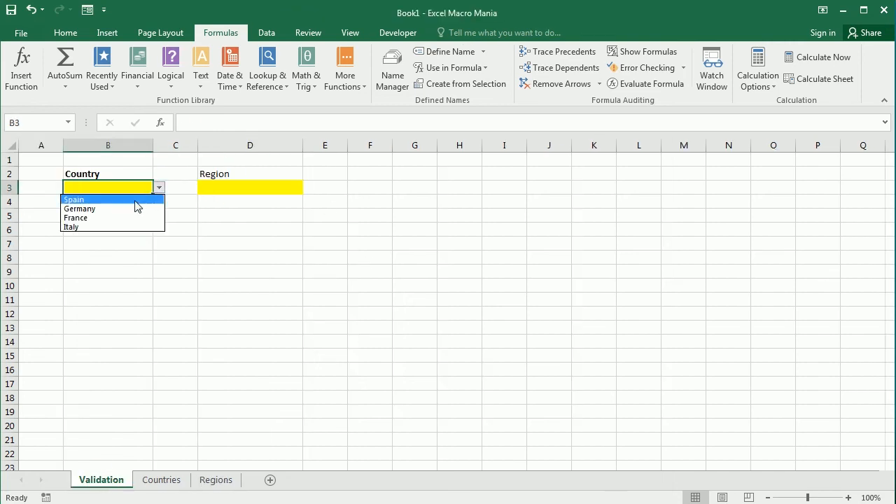
left_click(137, 201)
Add list data validation to the Region cell D3, using INDIRECT of the country cell B3 as its source
left_click(252, 185)
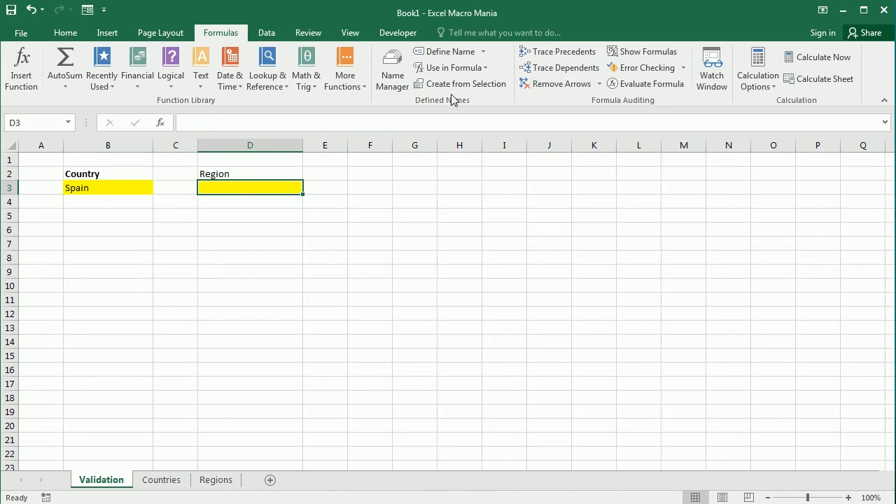
left_click(265, 29)
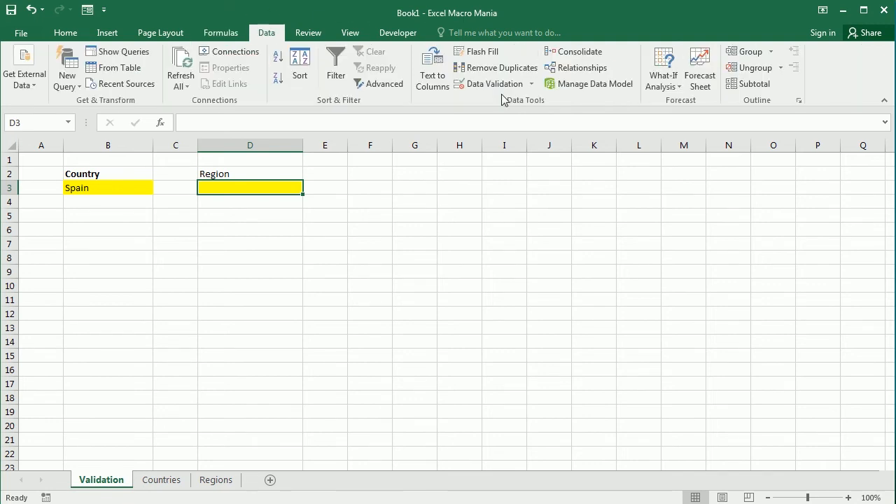
left_click(514, 84)
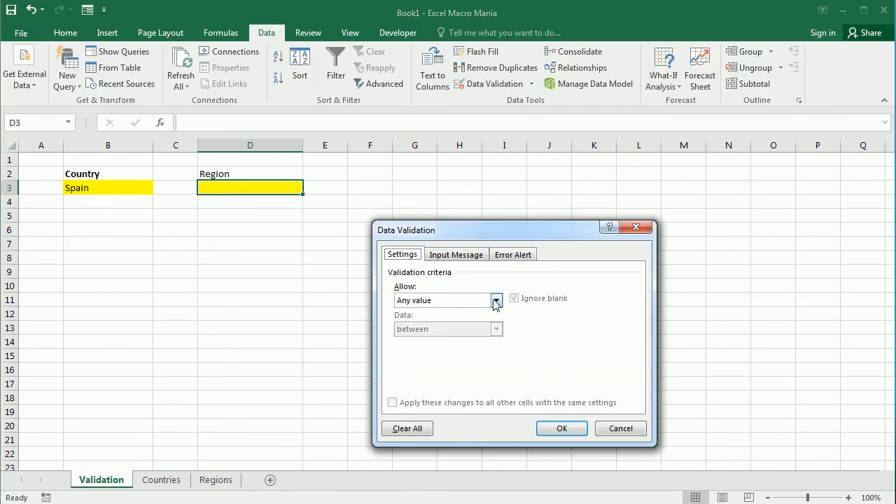
left_click(495, 300)
left_click(465, 341)
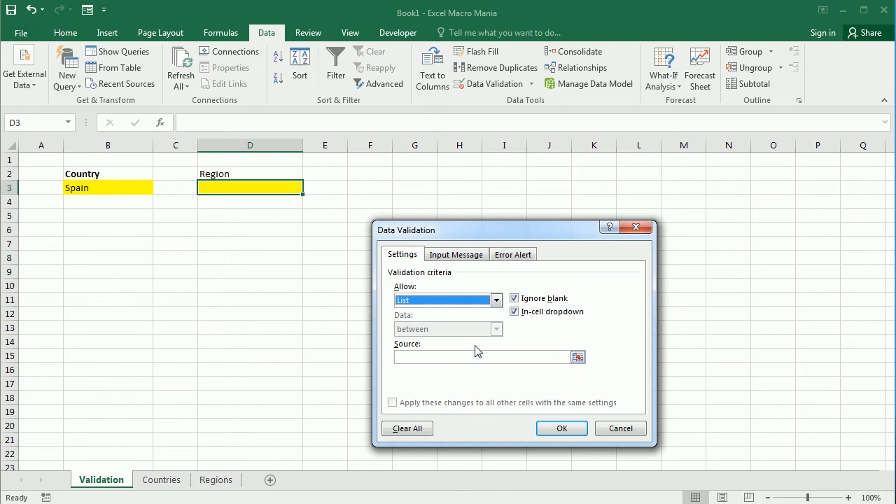
left_click(563, 357)
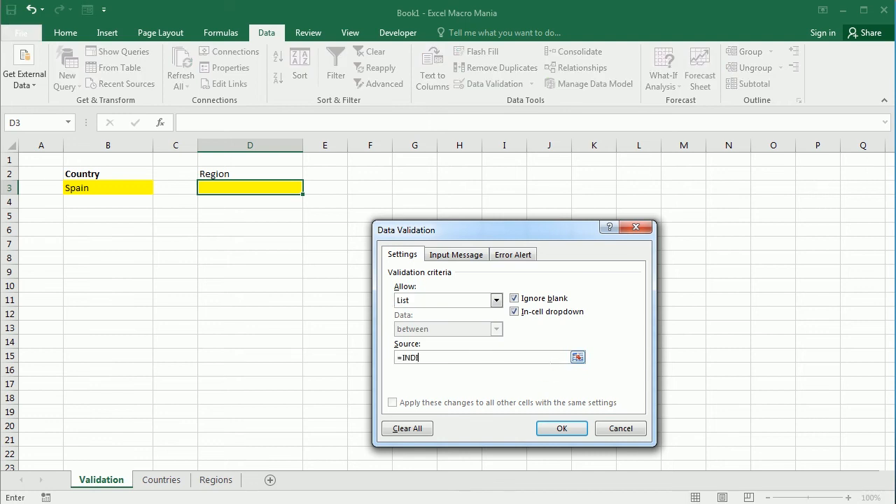
type("=INDIRECT(")
left_click(126, 190)
type(")")
left_click(559, 427)
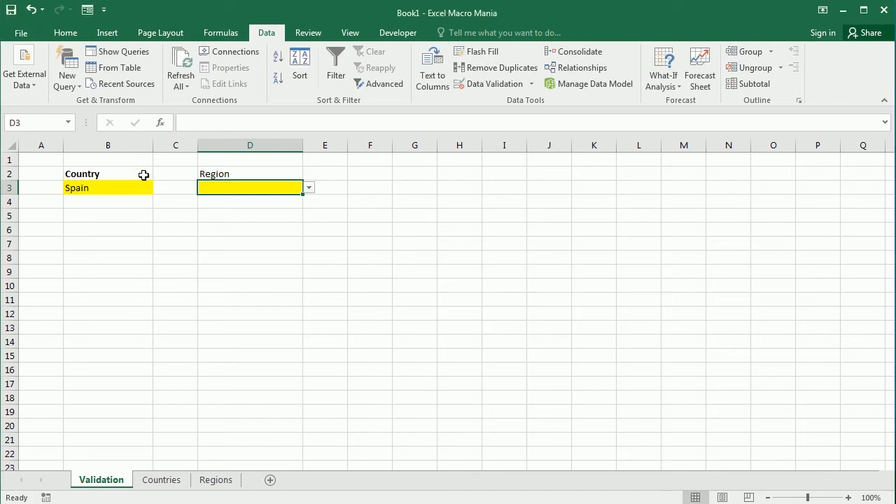
Examine the regions offered by the drop-down list in D3 for the chosen country Spain
left_click(120, 192)
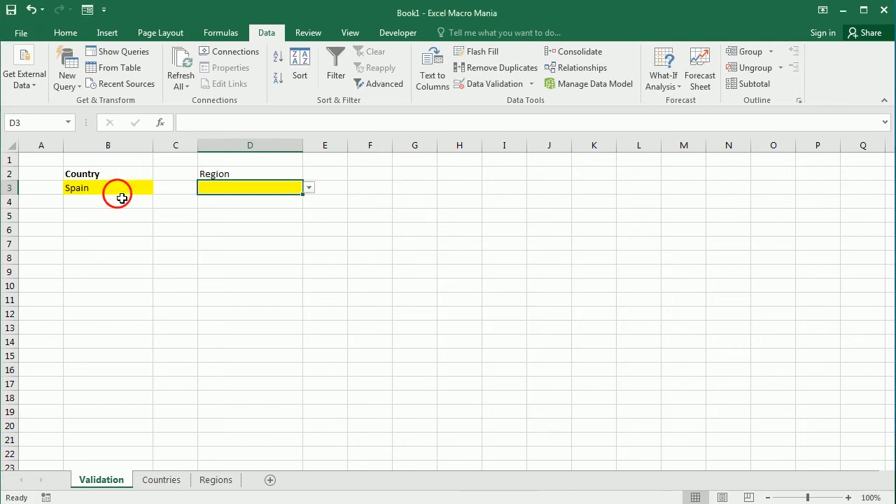
left_click(301, 195)
left_click(309, 189)
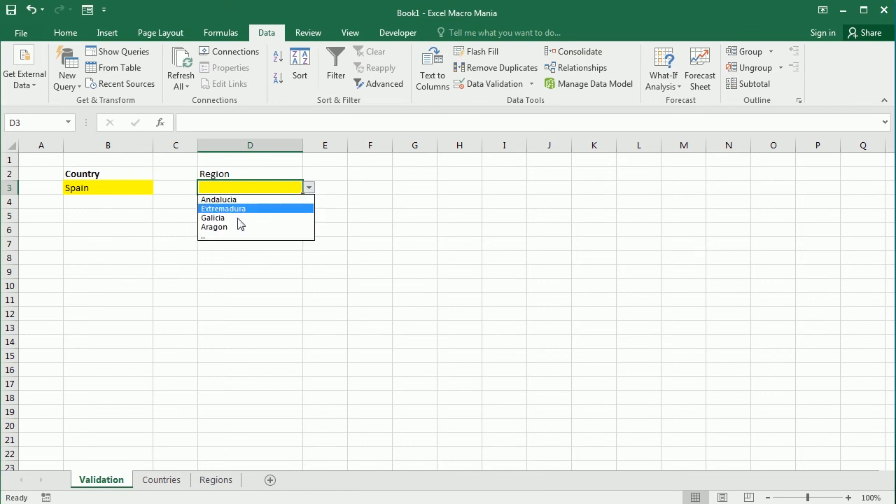
Change the country in B3 to Germany and choose Saxony as the region in D3
left_click(126, 187)
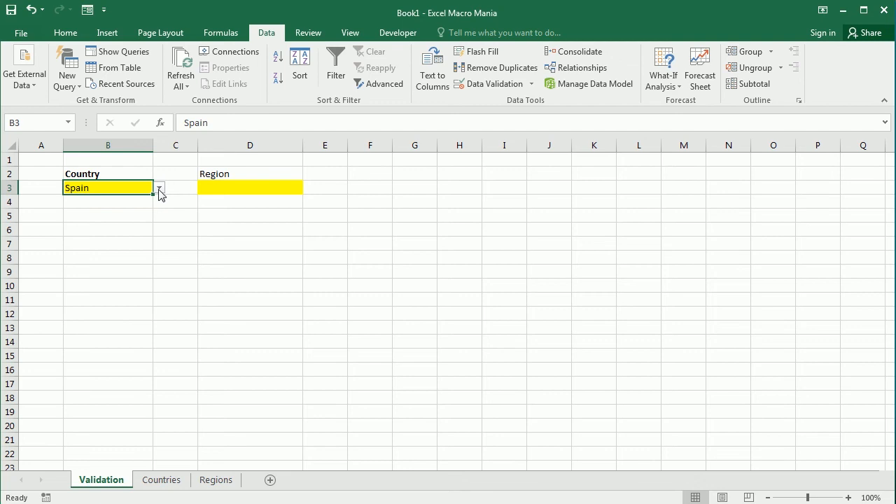
left_click(160, 189)
left_click(140, 207)
left_click(292, 190)
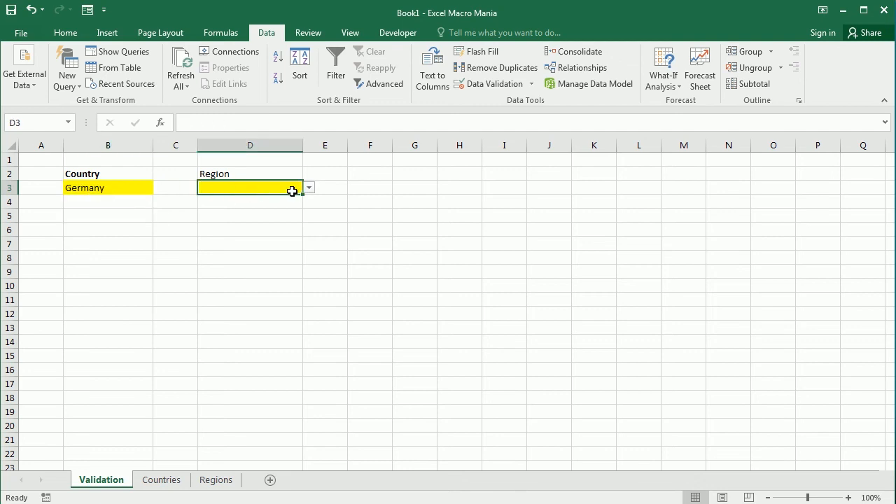
left_click(308, 188)
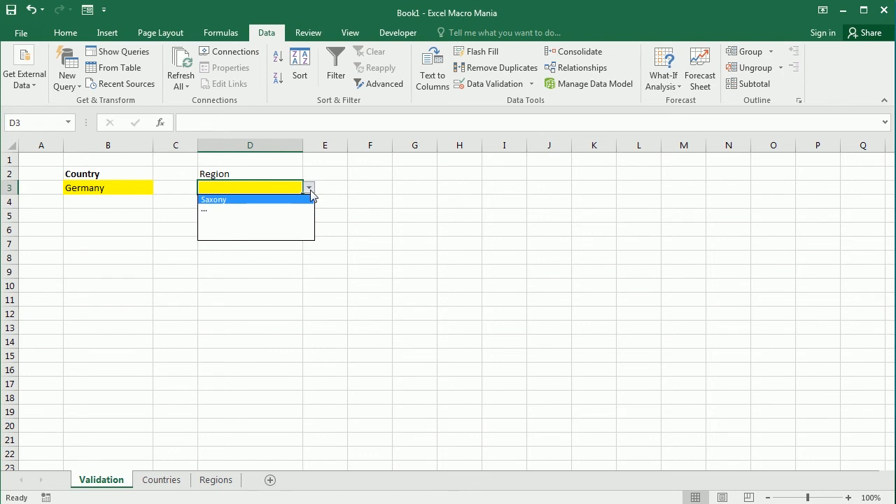
left_click(279, 200)
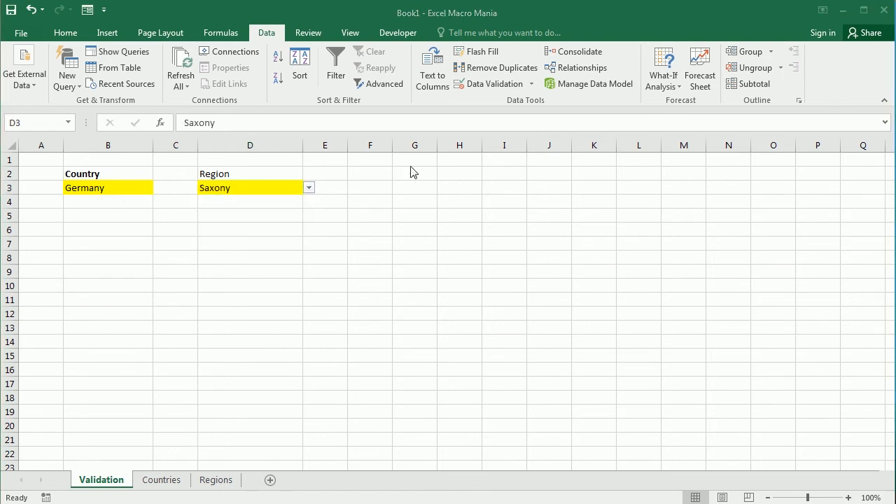
Enter the heading City in F2 and fill cell F3 below it with yellow
left_click(370, 177)
type("cITY")
key("Return")
left_click(65, 32)
left_click(162, 78)
Make the Region and City headings in D2:F2 bold and widen column F
left_click_drag(280, 175, 370, 175)
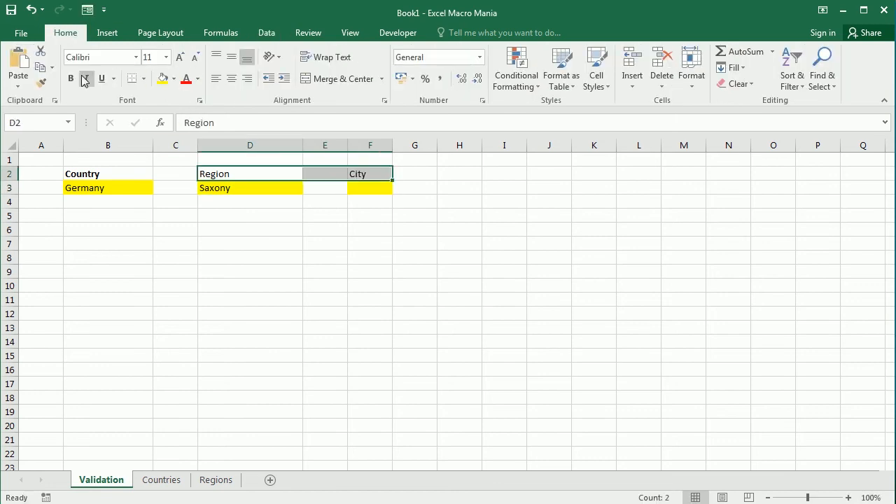
left_click(71, 79)
left_click_drag(393, 146, 434, 158)
left_click(396, 194)
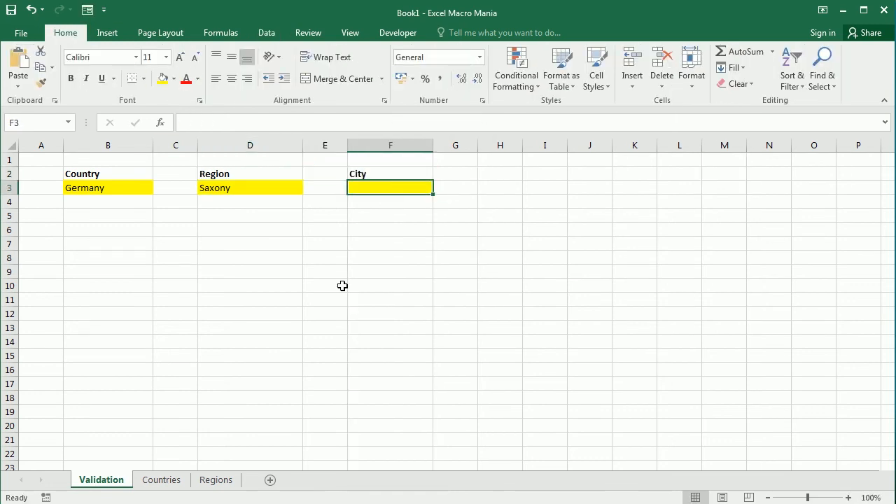
Add a new sheet after Regions and name it Cities
left_click(231, 480)
left_click(271, 480)
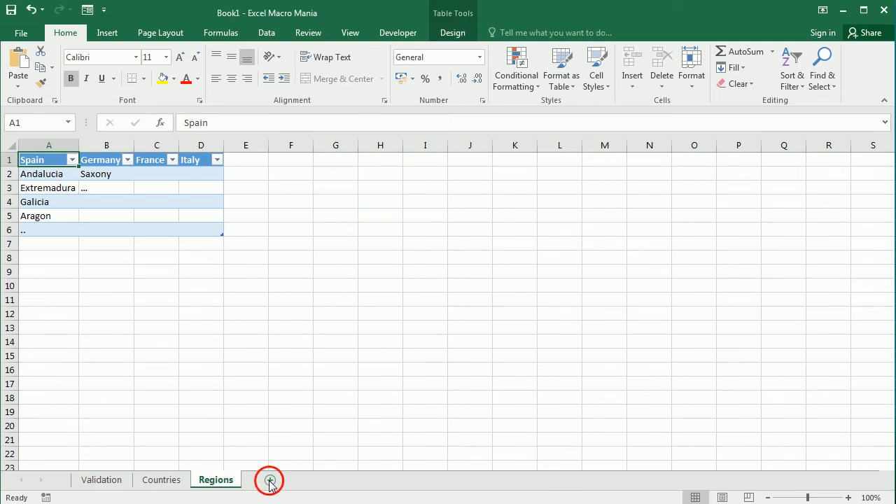
double_click(264, 481)
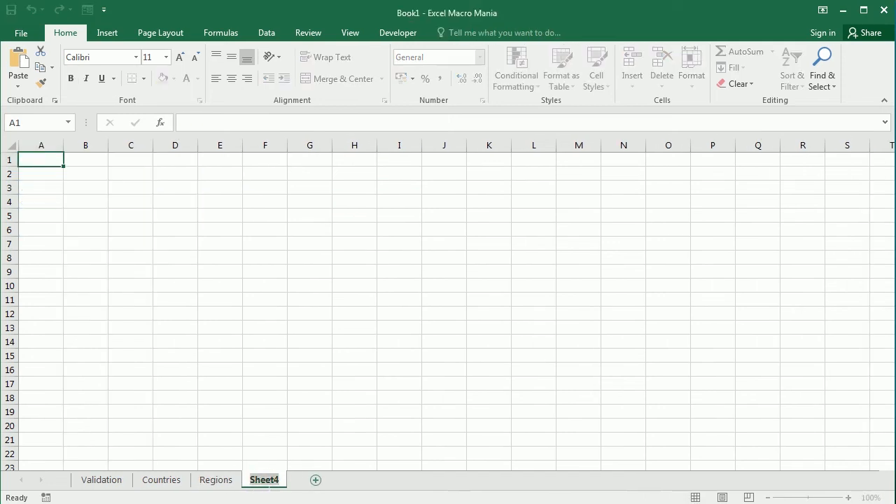
type("Cities")
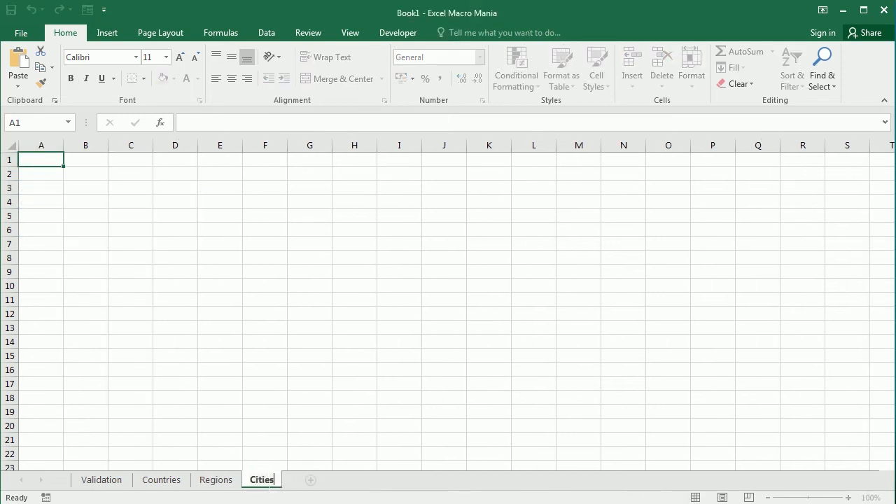
key("Return")
Copy the Spanish regions in A2:A6 of Regions, paste them transposed into row 1 of Cities from A1, and autofit the column widths
left_click(224, 480)
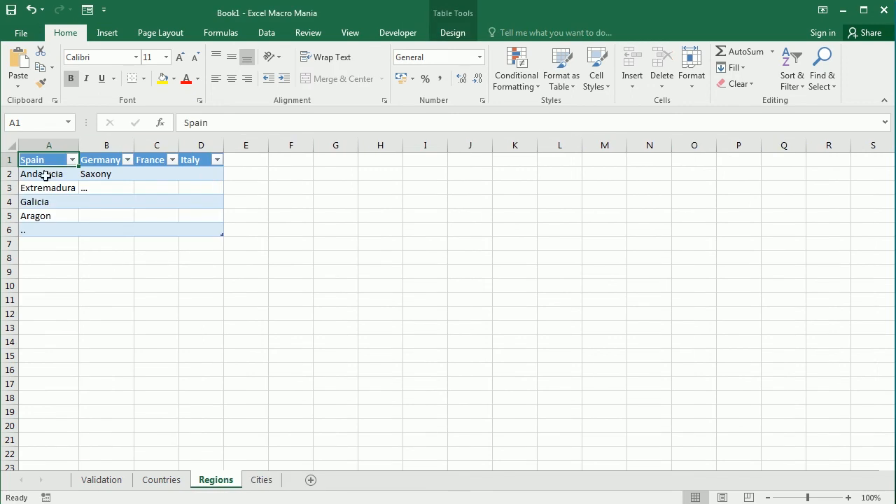
left_click_drag(46, 175, 45, 232)
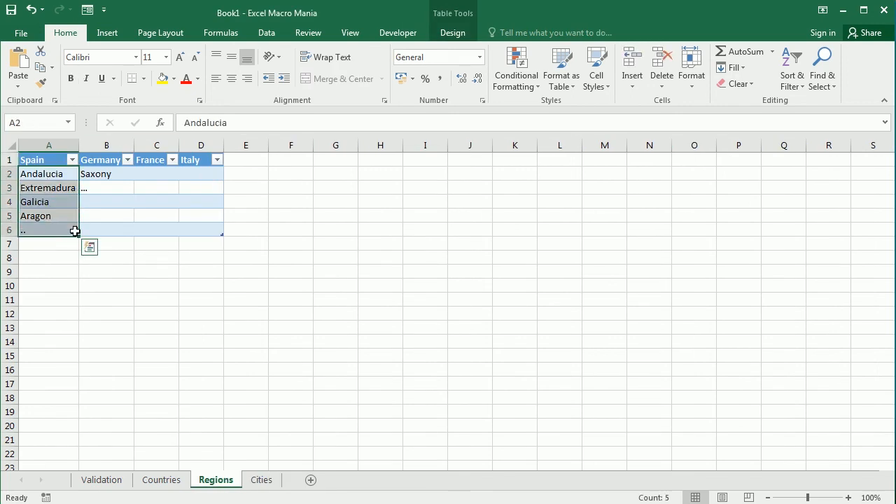
key("ctrl+c")
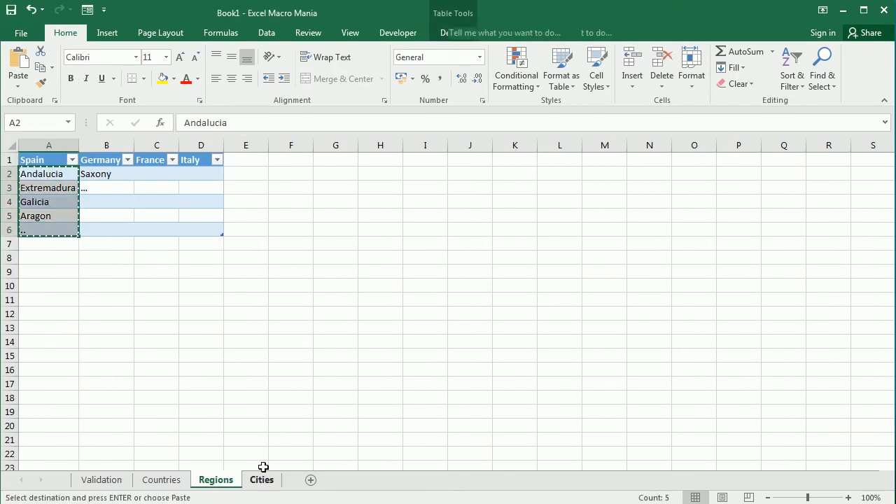
left_click(262, 479)
right_click(40, 159)
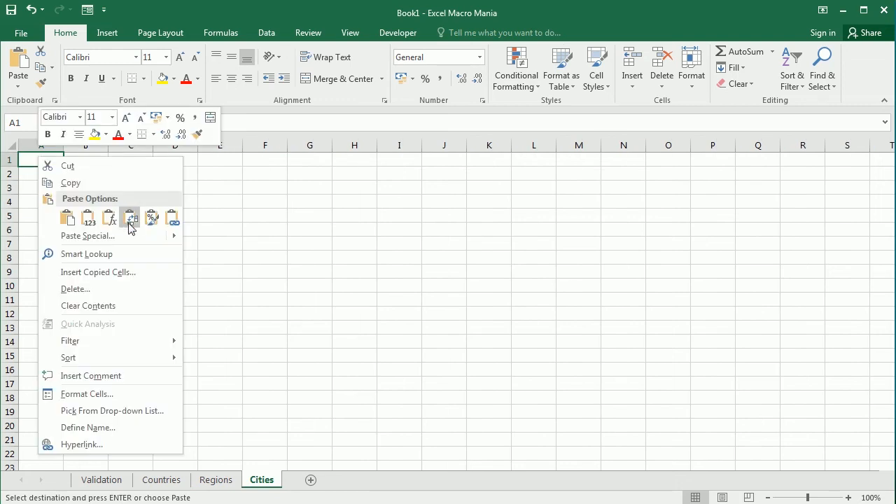
left_click(130, 219)
key("alt+h")
key("o")
key("i")
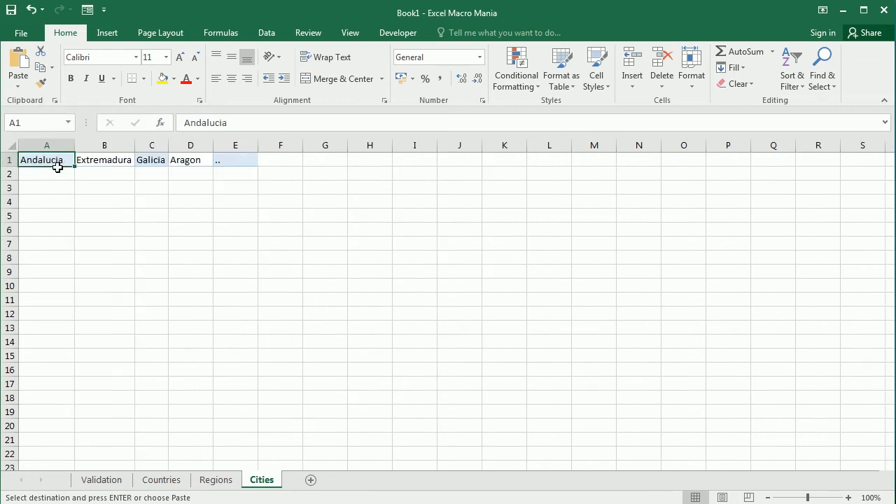
Enter Granada, Malaga, Sevilla and Almeria in A2:A5 under the Andalucia heading
left_click(58, 179)
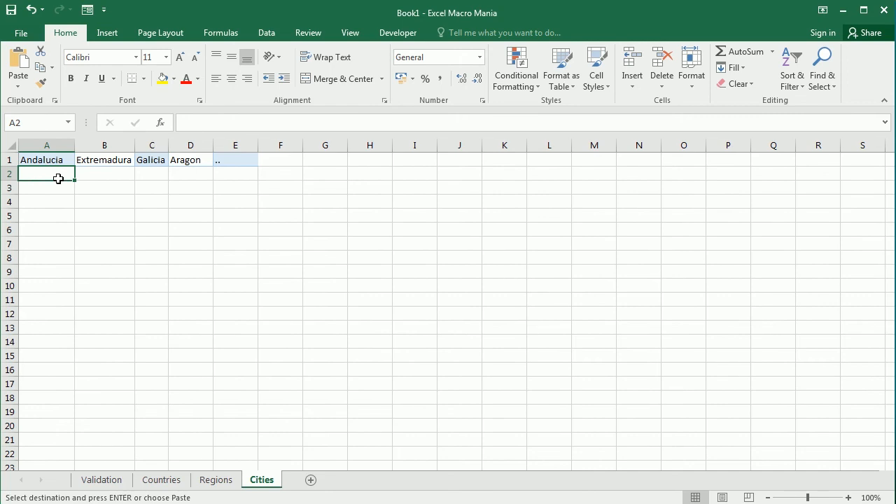
type("Granada")
key("Return")
type("Malaga")
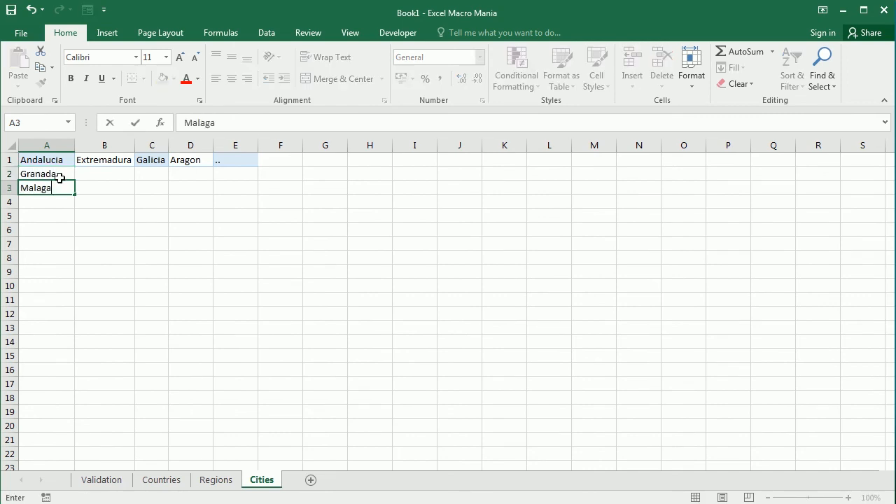
key("Return")
type("Sevilla")
key("Return")
type("Almeria")
Enter Caceres, Badajoz and the placeholder ".." in B2:B4 under the Extremadura heading
left_click(109, 175)
type("Can")
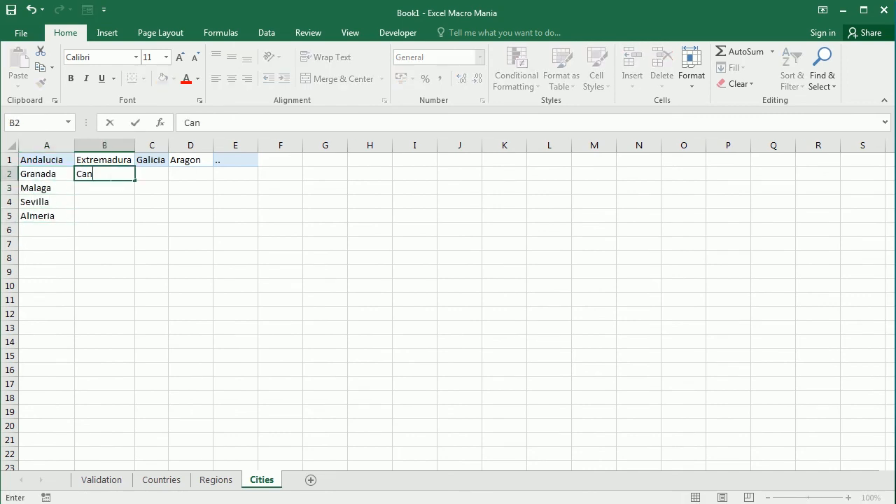
type("eres")
key("Return")
type("Badajoz")
key("Return")
type("..")
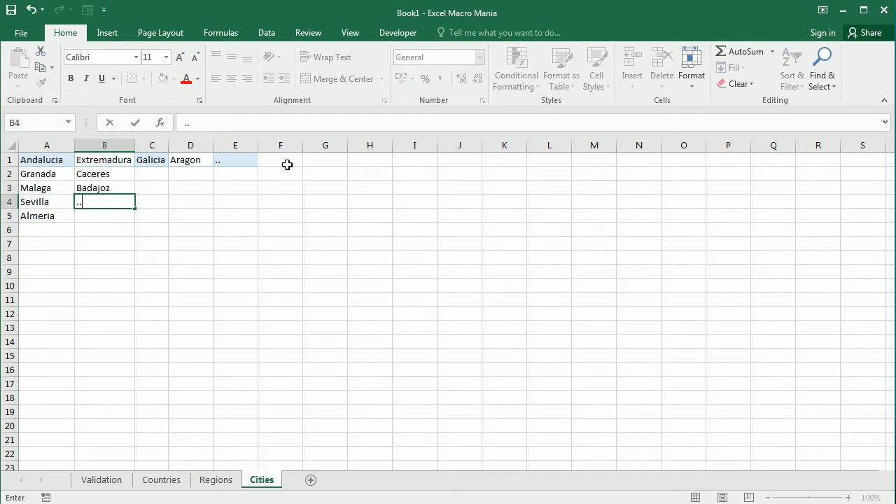
Add the region heading Saxony in cell F1 of the Cities sheet
left_click(287, 164)
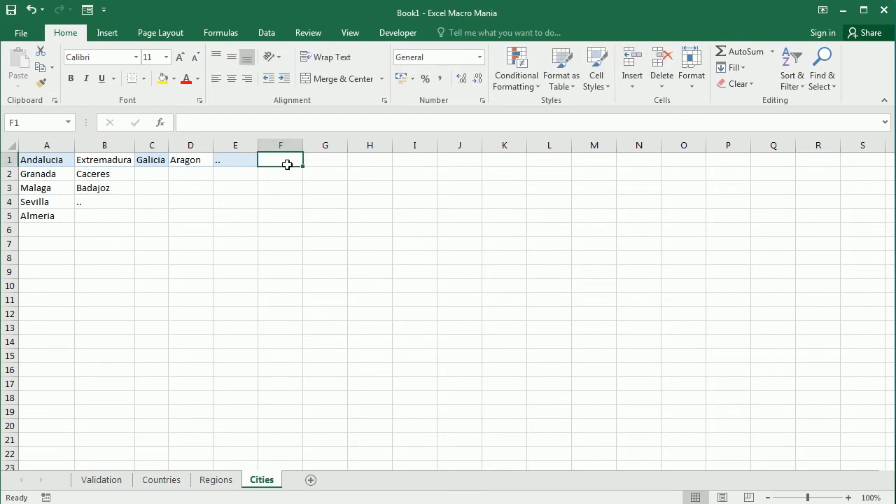
type("Saxony")
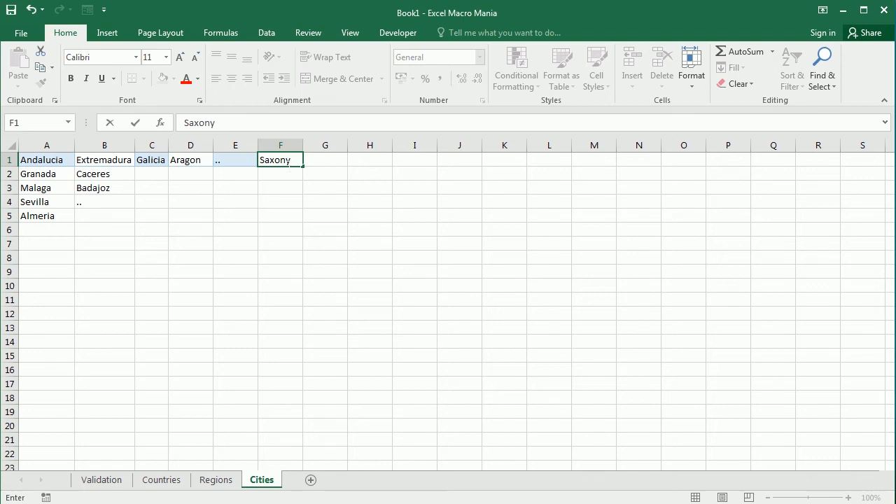
key("Return")
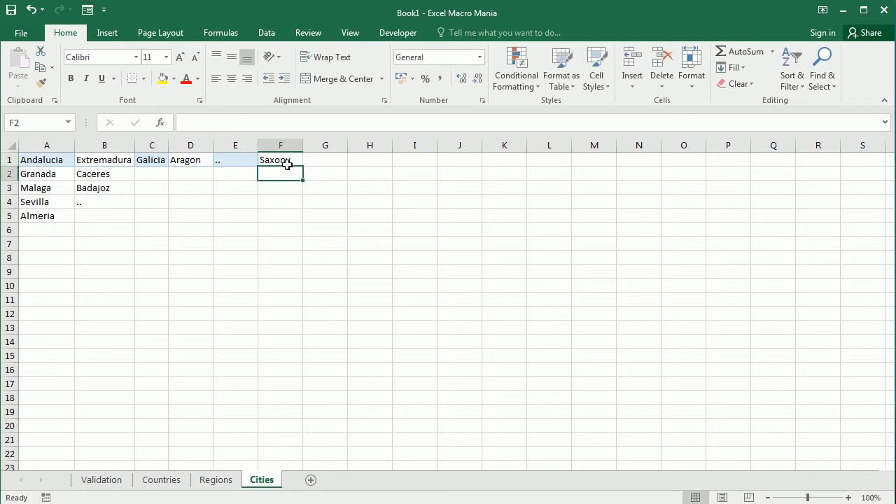
Convert the range A1:F5 on the Cities sheet into a table with the region names as headers
left_click_drag(61, 161, 297, 217)
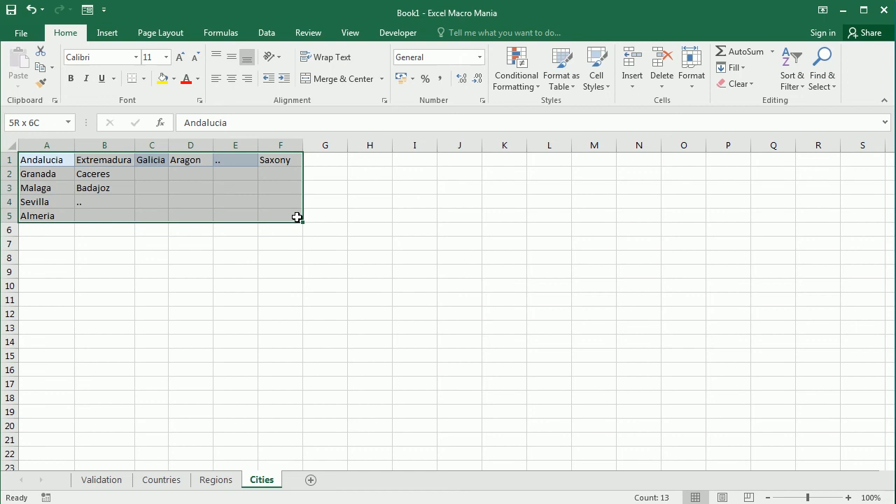
left_click(107, 32)
left_click(122, 66)
left_click(511, 369)
left_click(47, 163)
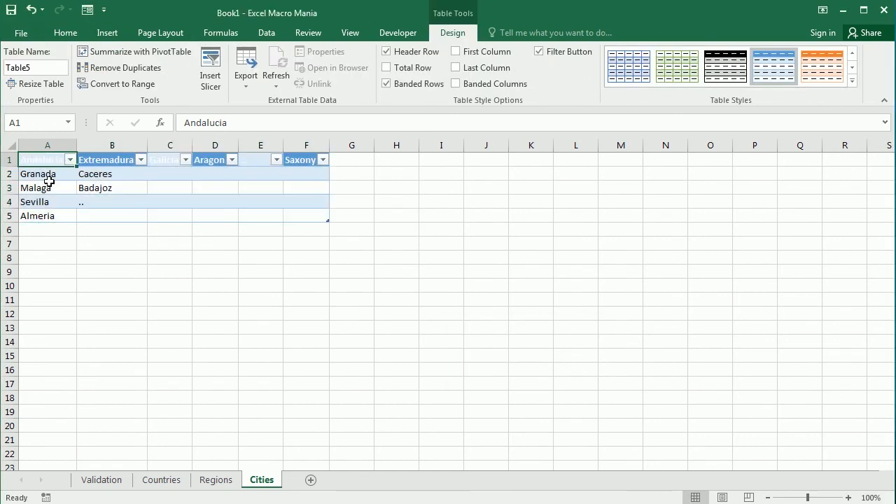
Define the workbook name Andalucia for the cities in A2:A5
left_click_drag(49, 180, 52, 219)
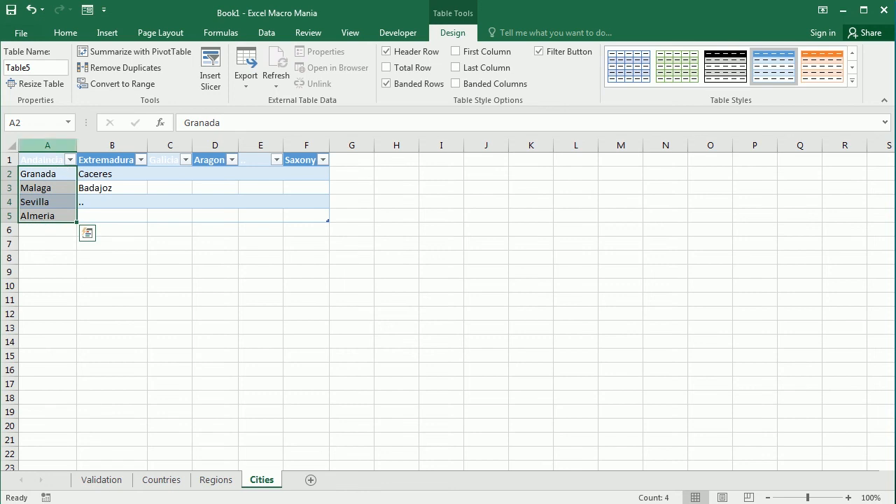
left_click(221, 32)
left_click(448, 51)
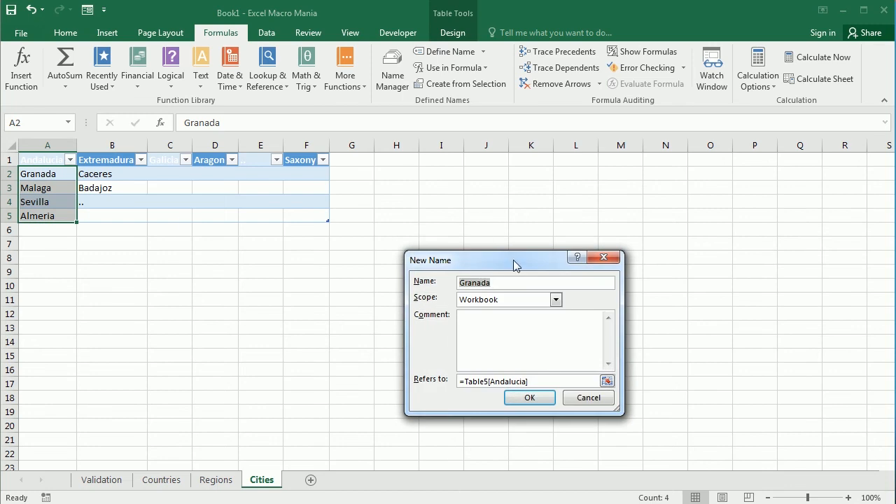
type("Andalucia")
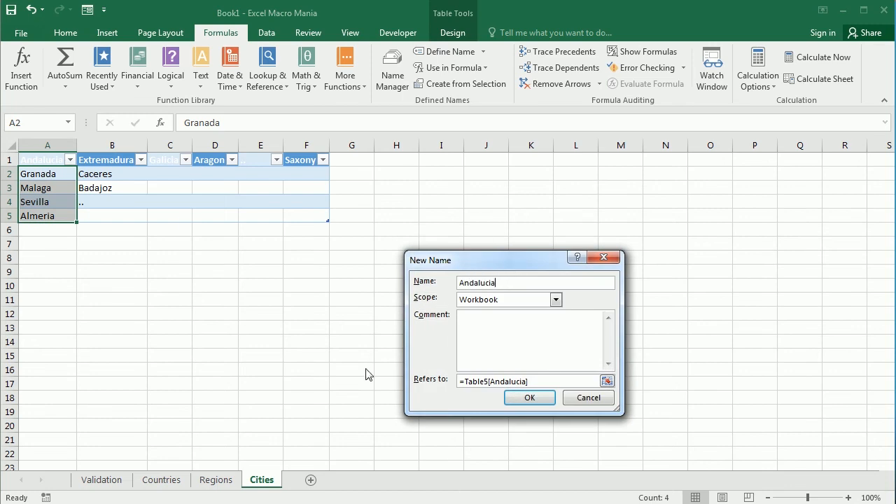
left_click(528, 398)
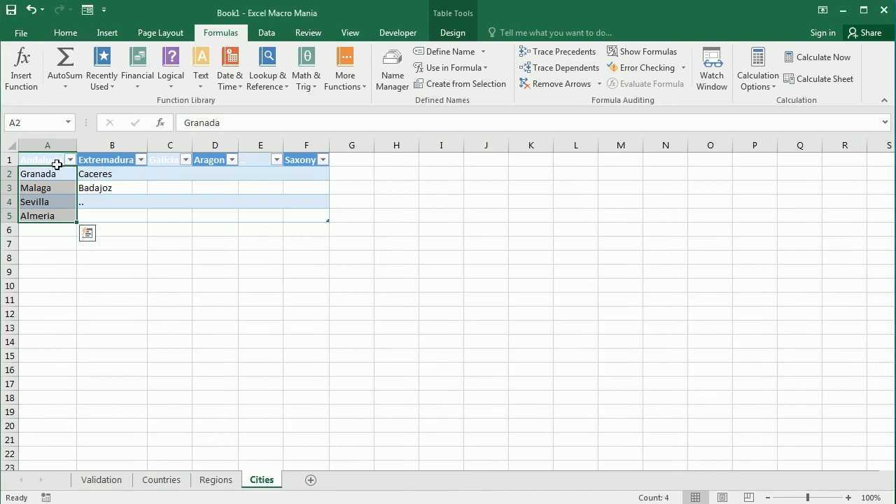
Define the workbook name Extremadura for the cells B2:B5 on the Cities sheet
left_click(214, 479)
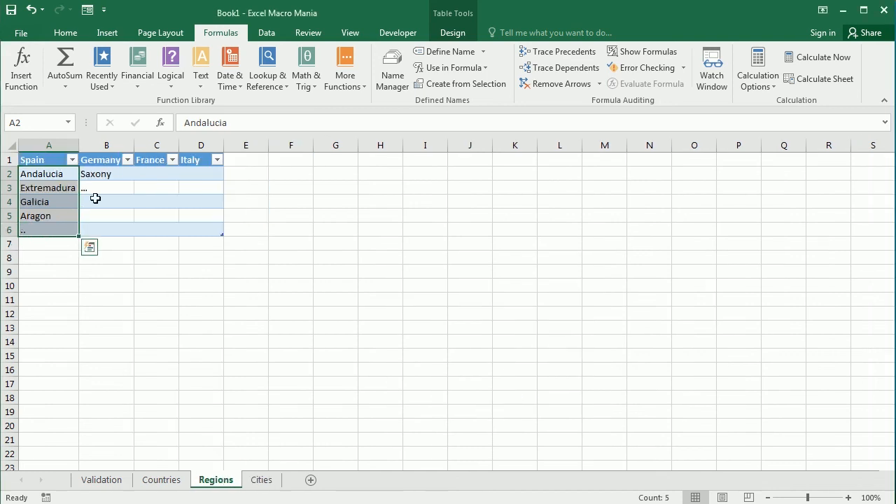
left_click(261, 479)
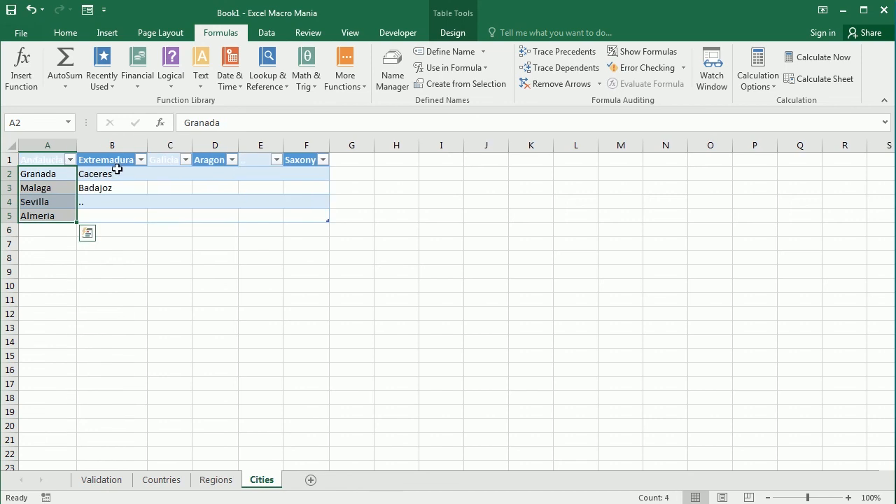
left_click_drag(116, 177, 120, 218)
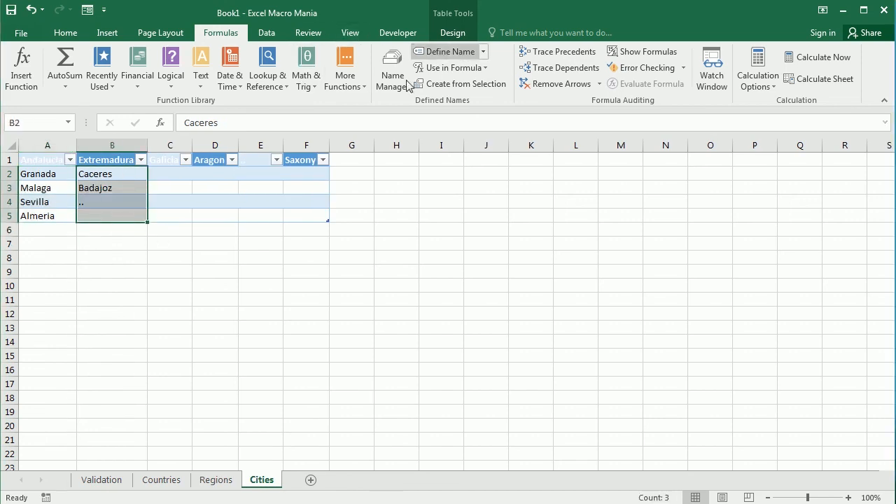
left_click(442, 52)
type("E")
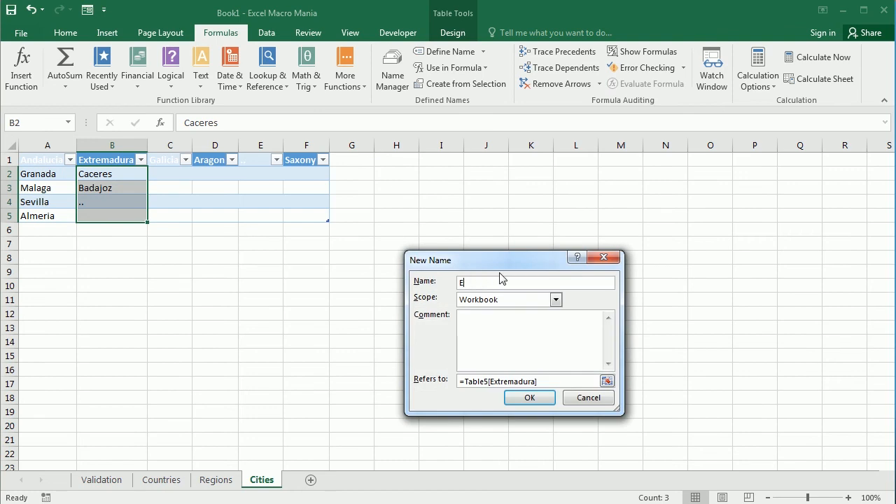
type("xtremadura")
key("Return")
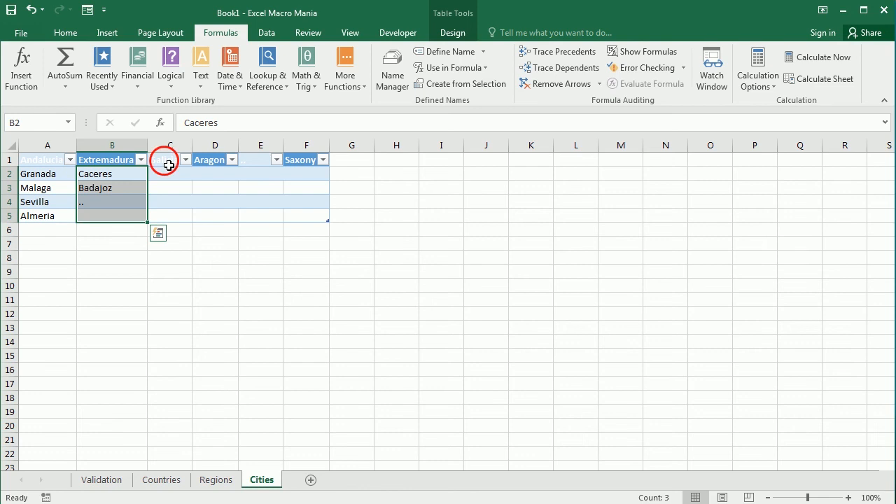
left_click_drag(163, 162, 322, 222)
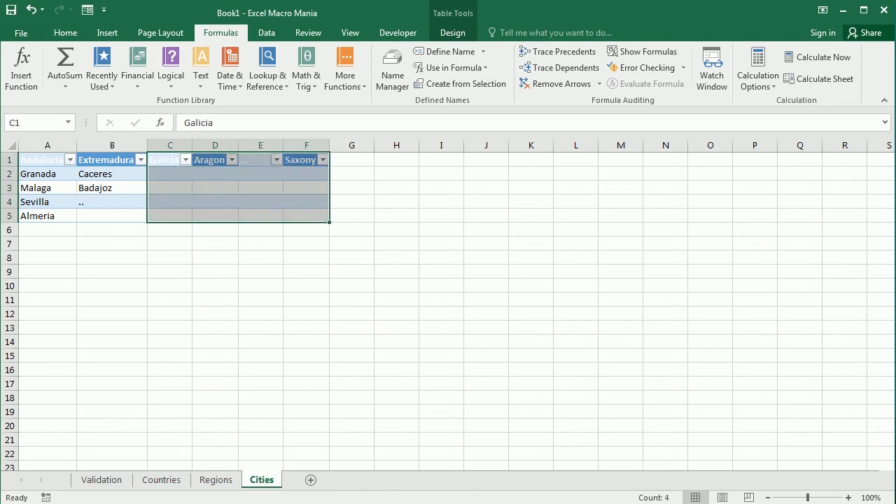
left_click(43, 161)
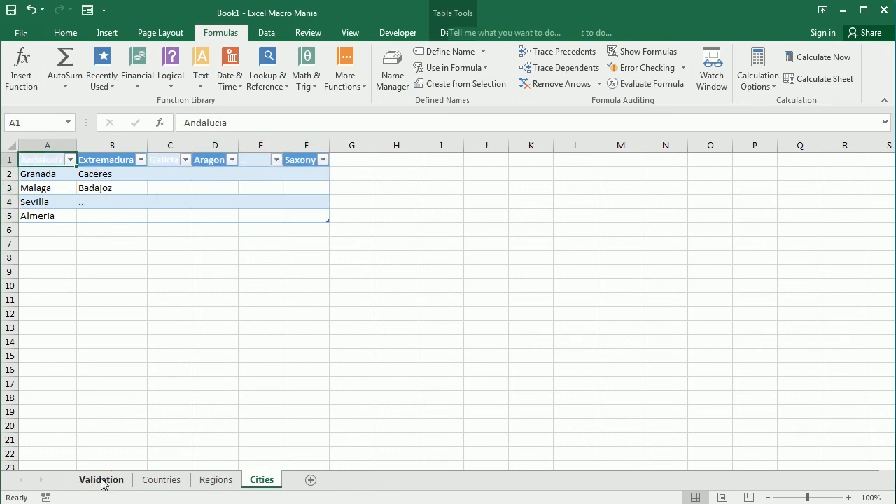
Apply List data validation to the City cell F3 on the Validation sheet with the source =INDIRECT($D$3), accepting the source despite the error prompt
left_click(102, 480)
left_click(389, 190)
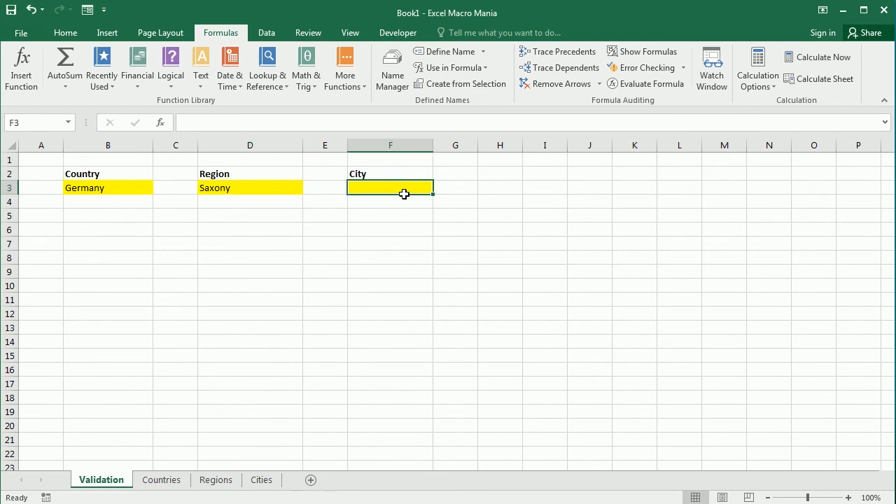
left_click(238, 189)
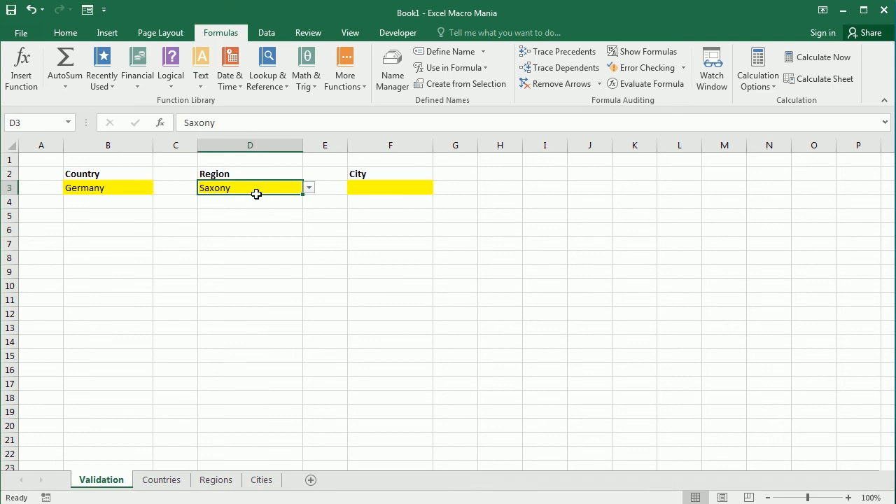
left_click(376, 190)
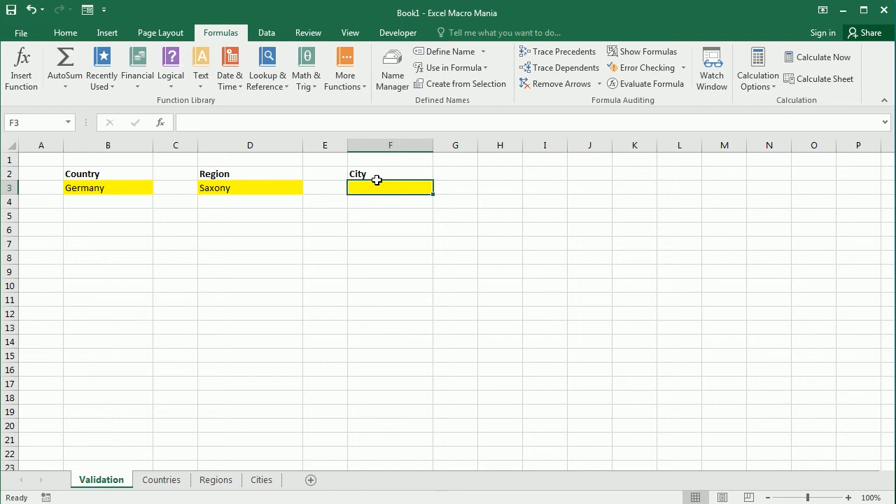
left_click(269, 33)
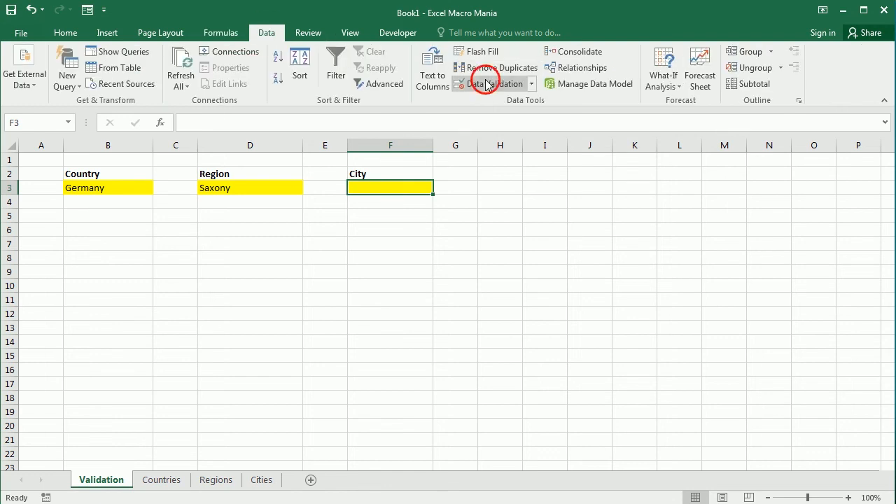
left_click(485, 84)
left_click(496, 299)
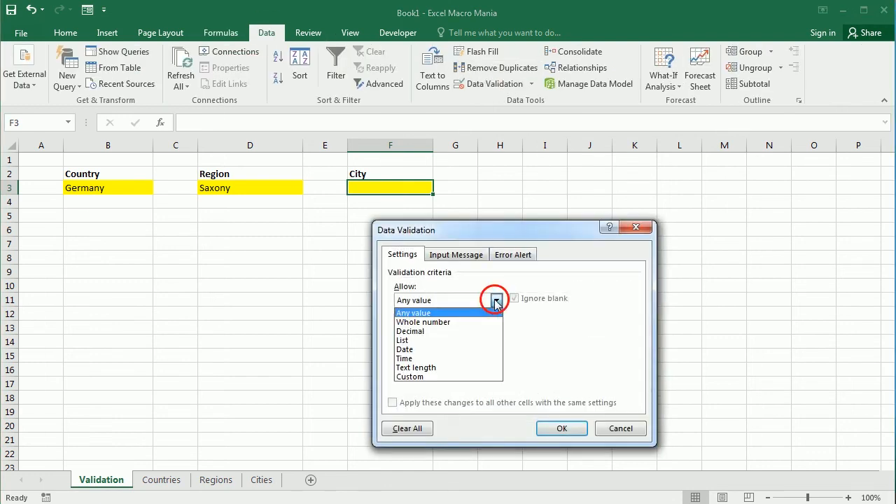
left_click(409, 341)
left_click(399, 357)
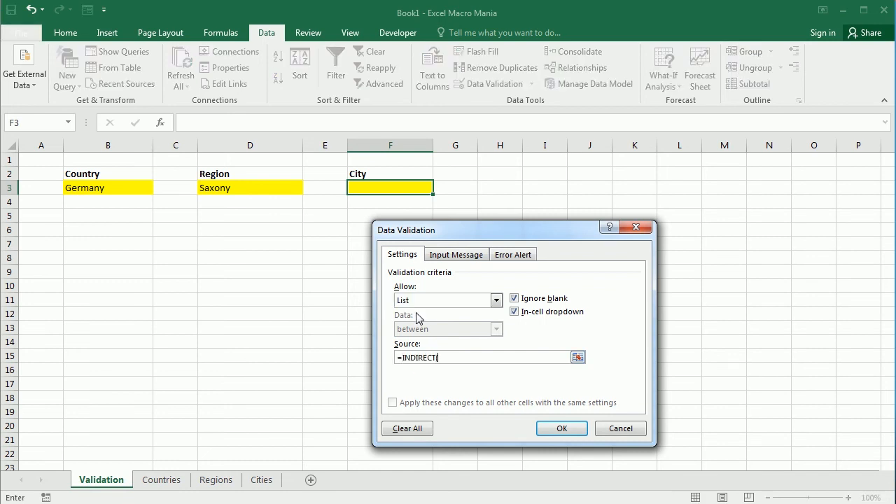
left_click(284, 187)
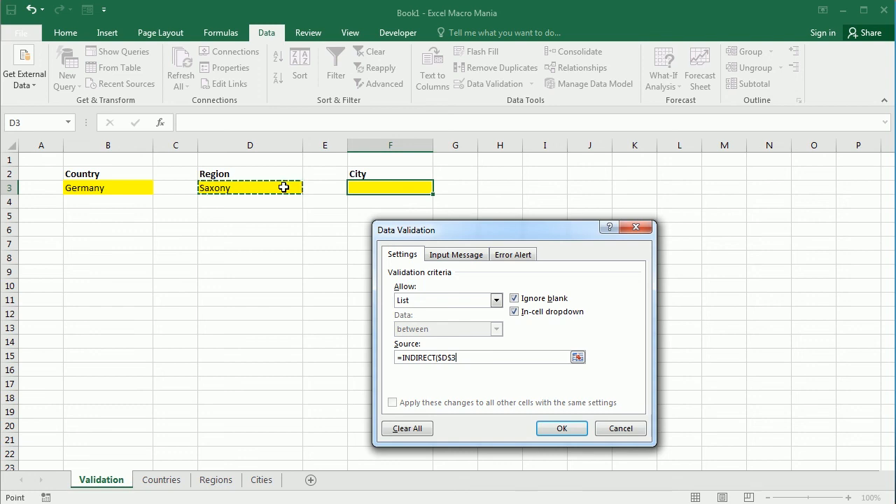
type(")")
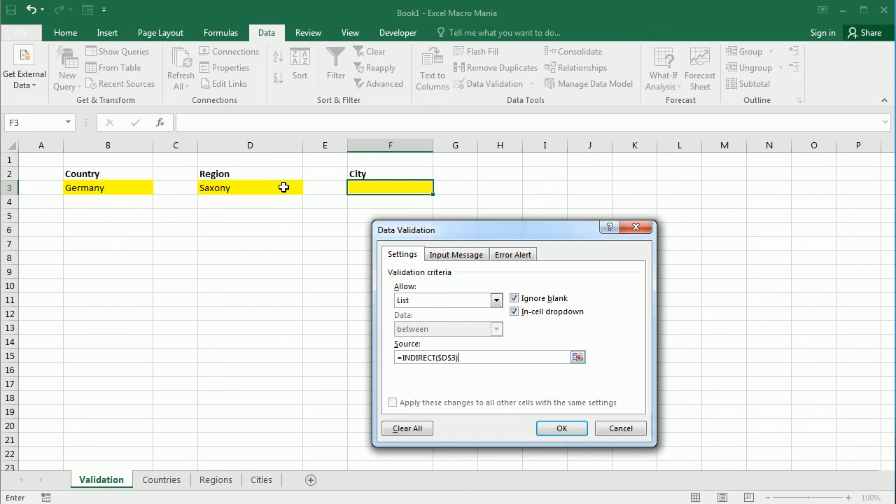
left_click(560, 427)
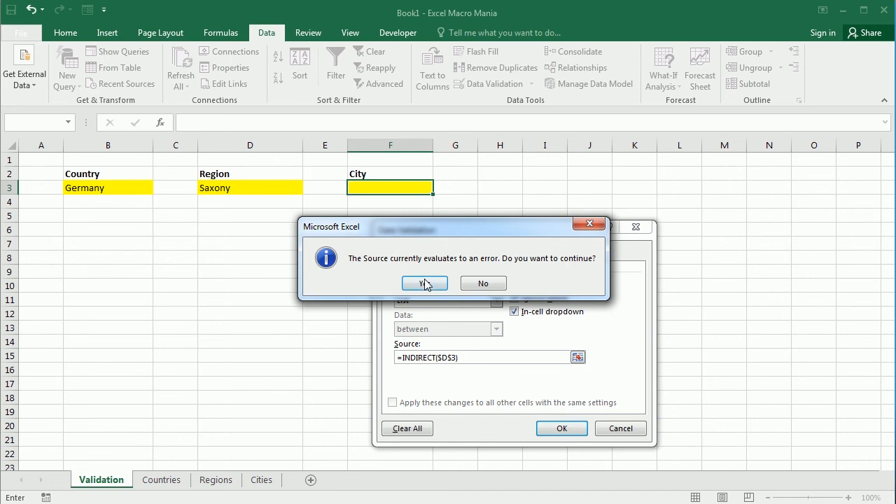
left_click(423, 282)
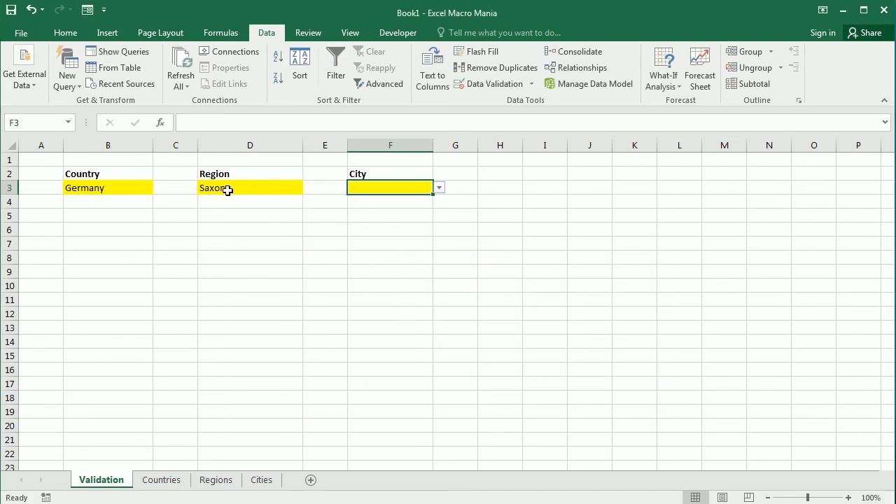
Review the names defined in the workbook to check which regions have a city list
left_click(245, 191)
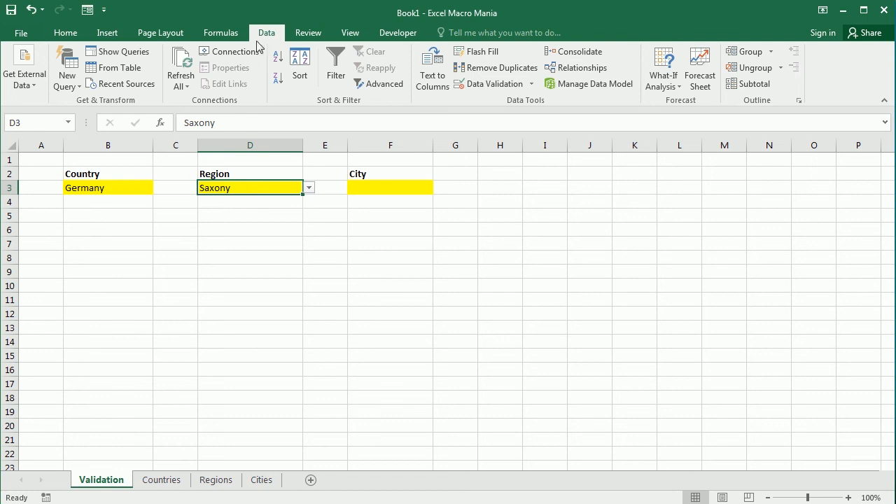
left_click(223, 33)
left_click(389, 67)
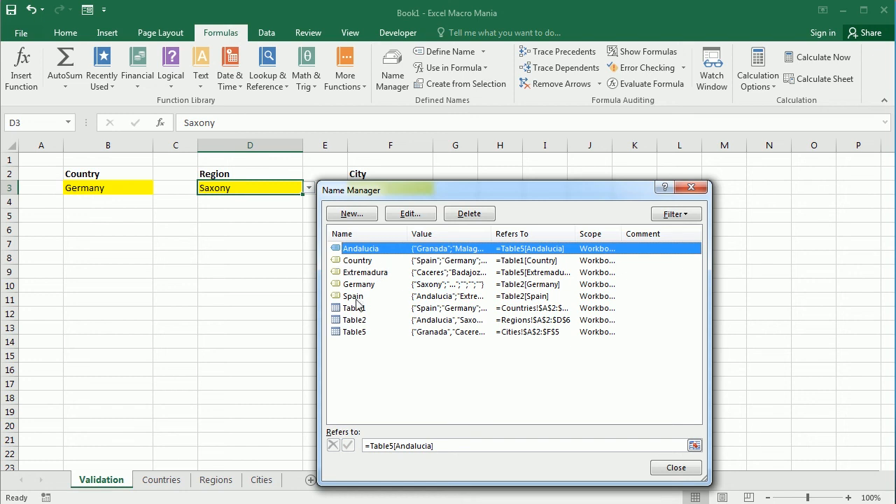
left_click(676, 467)
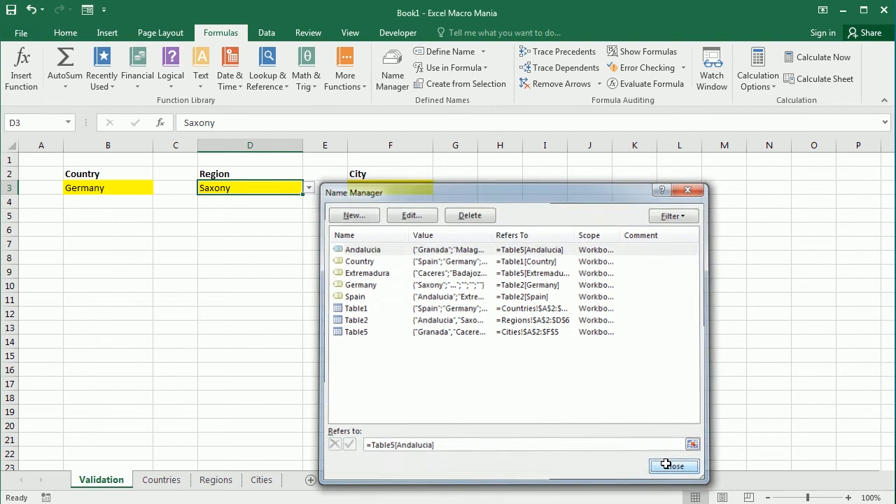
Set the Country cell B3 to Spain and the Region cell D3 to Andalucia on the Validation sheet using their drop-down lists
left_click(138, 194)
left_click(159, 188)
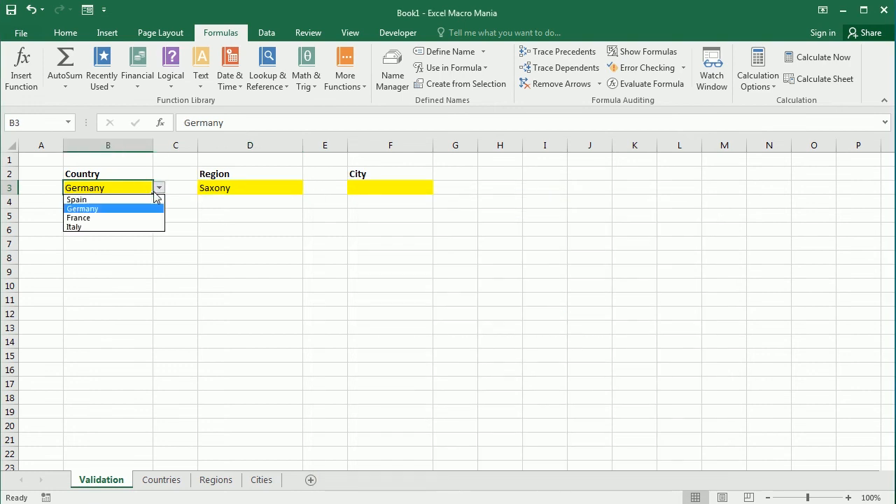
left_click(123, 199)
left_click(287, 191)
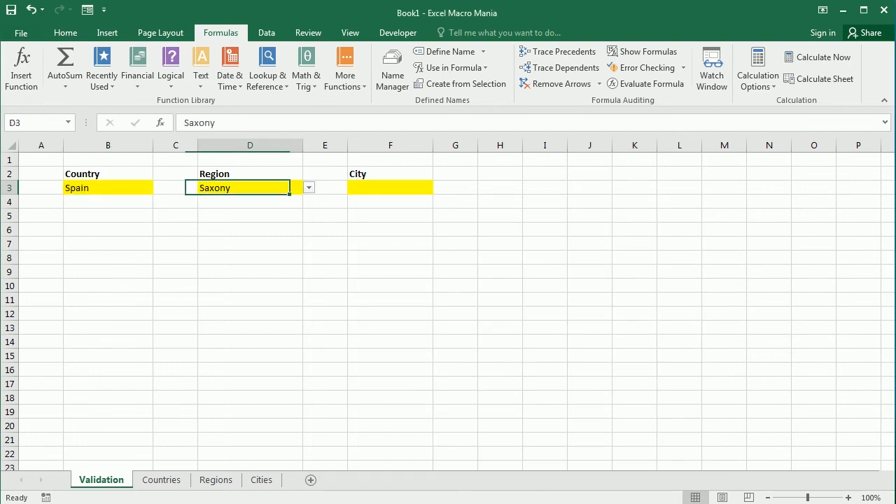
left_click(308, 188)
left_click(245, 201)
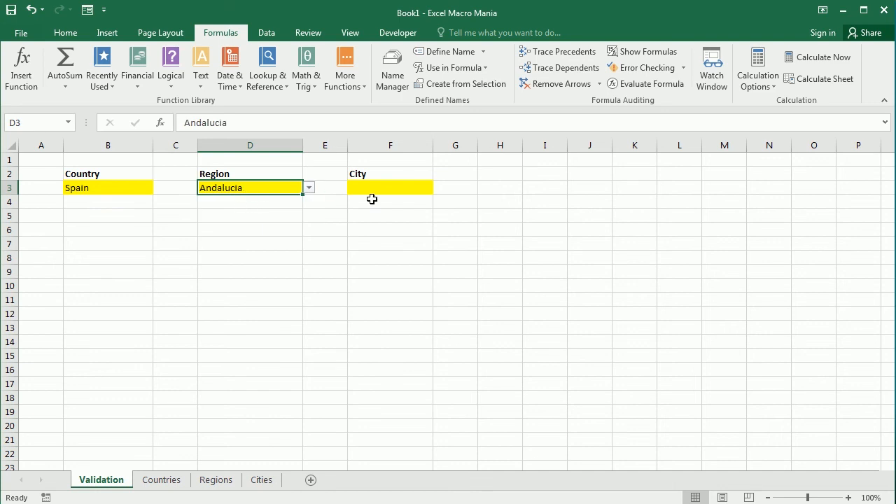
Choose Granada from the drop-down list in the City cell F3
left_click(393, 189)
left_click(439, 189)
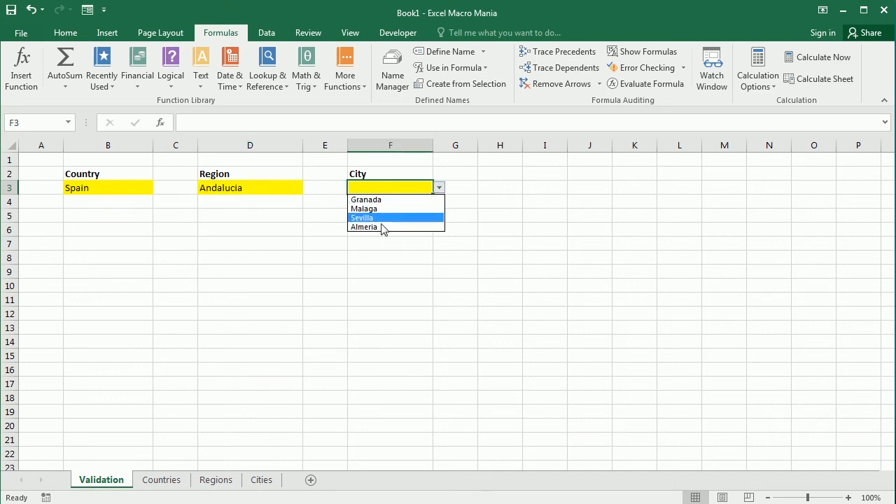
left_click(395, 199)
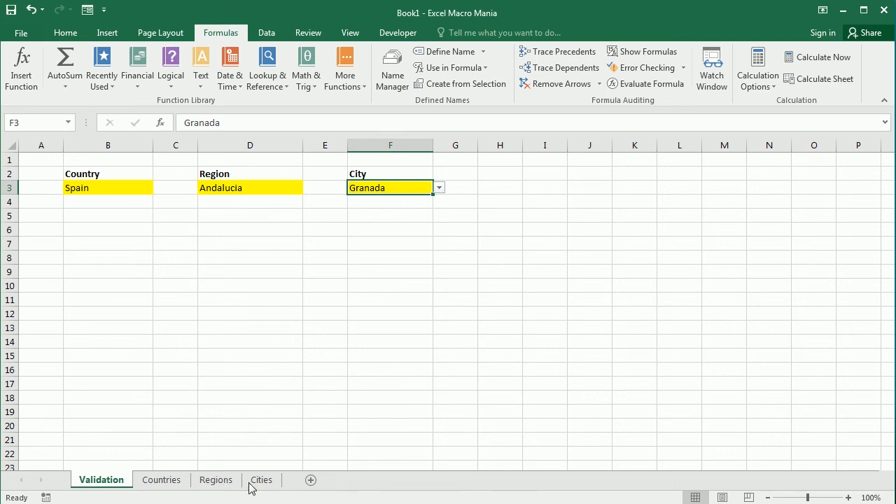
Review the source tables on the Countries, Regions and Cities sheets, and return to the Country cell on the Validation sheet
left_click(161, 480)
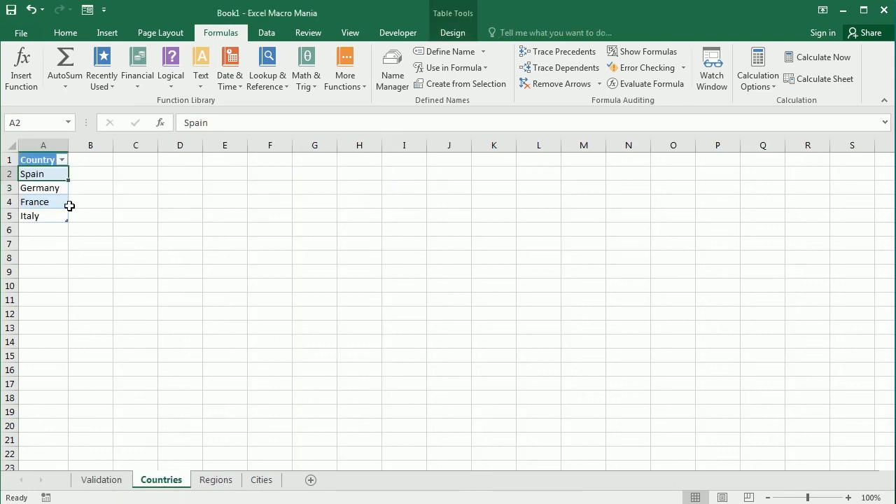
left_click(45, 232)
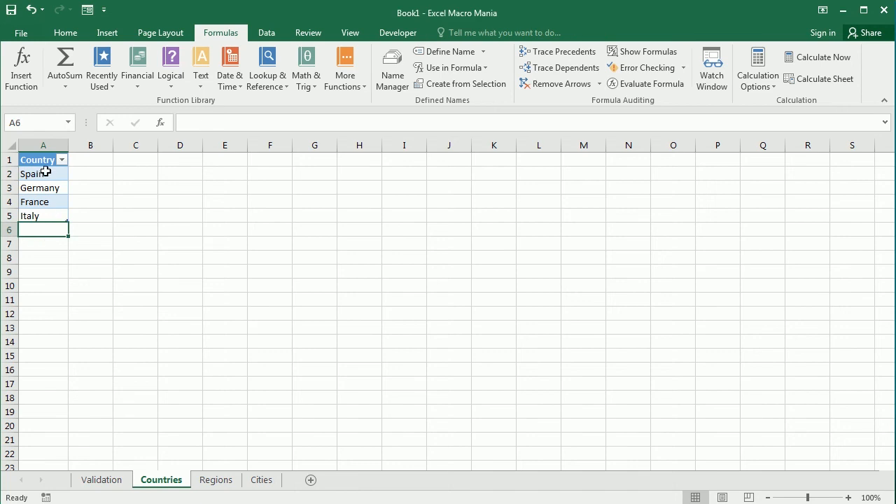
left_click_drag(45, 173, 44, 216)
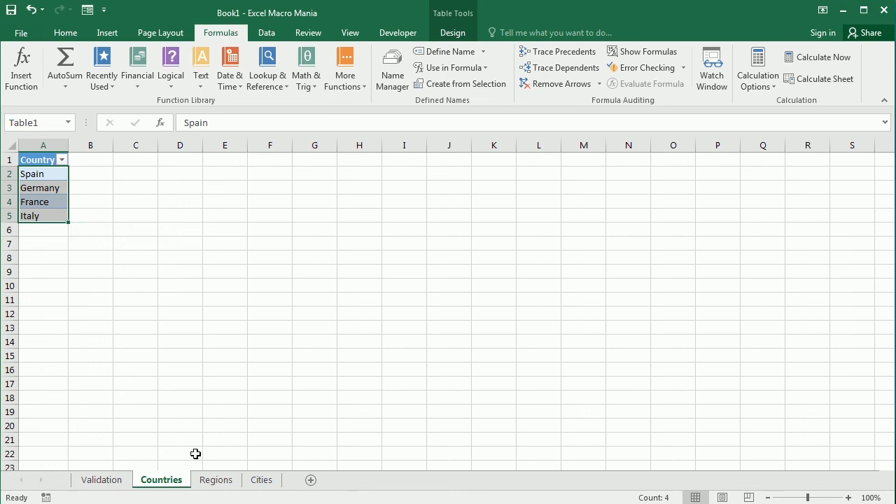
left_click(216, 481)
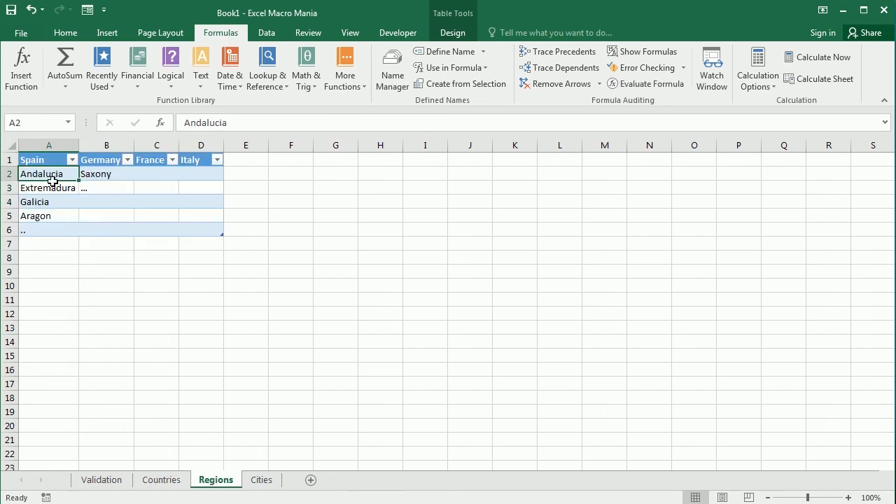
left_click(261, 482)
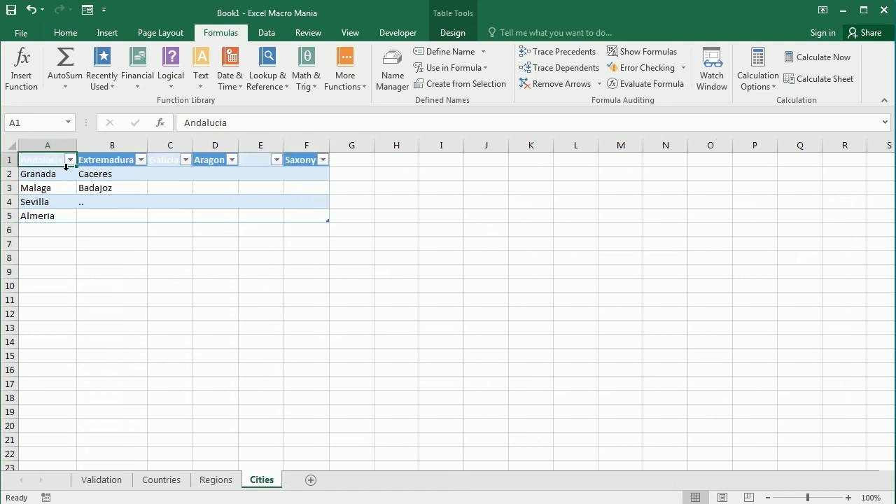
left_click_drag(40, 159, 320, 229)
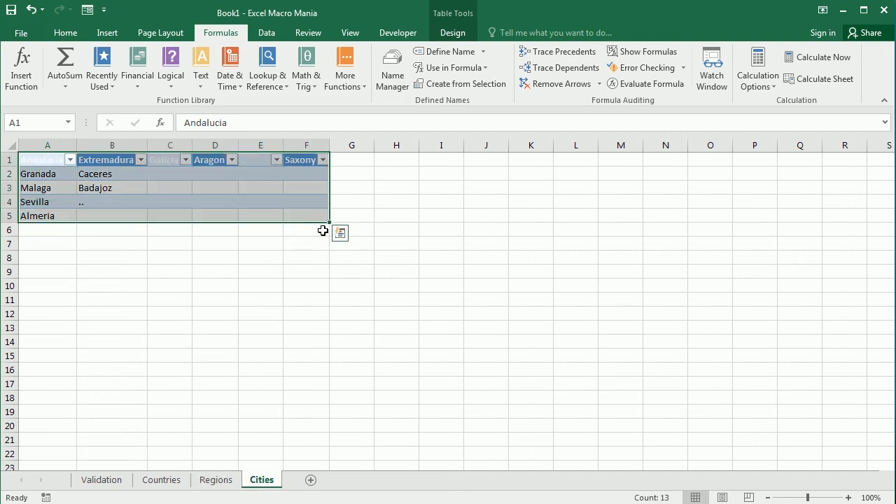
left_click(101, 480)
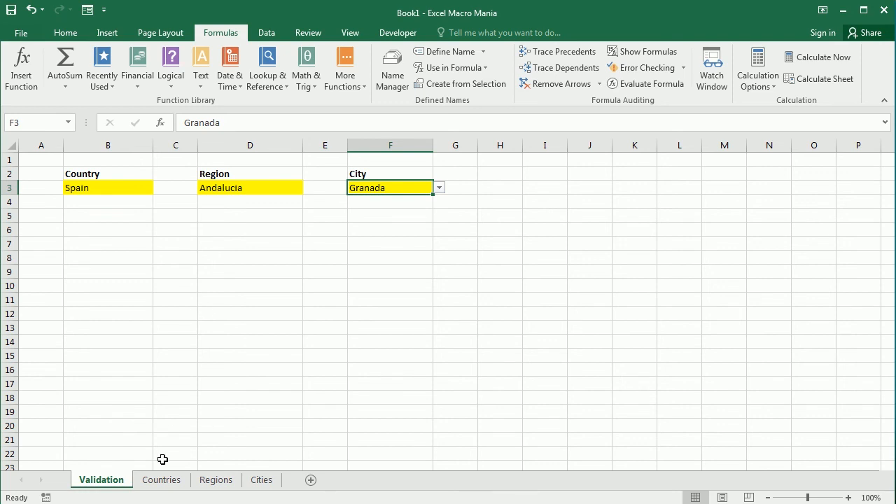
left_click(162, 480)
left_click(218, 480)
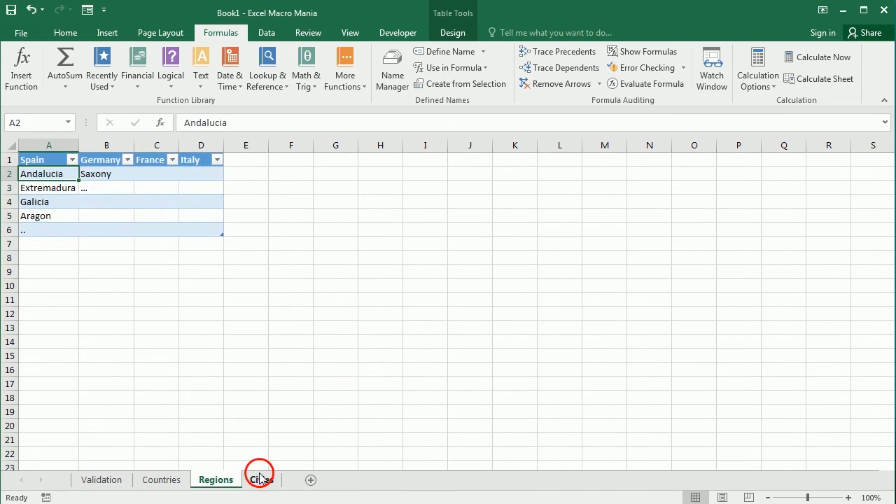
left_click(259, 480)
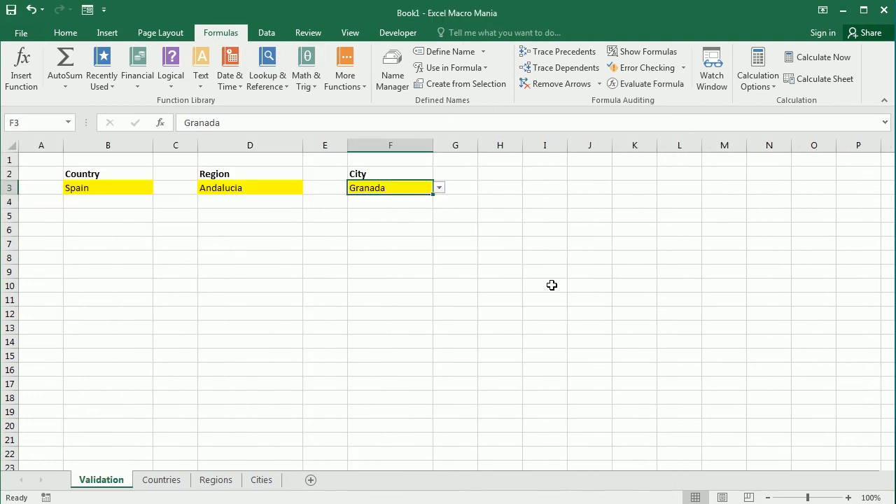
left_click(146, 188)
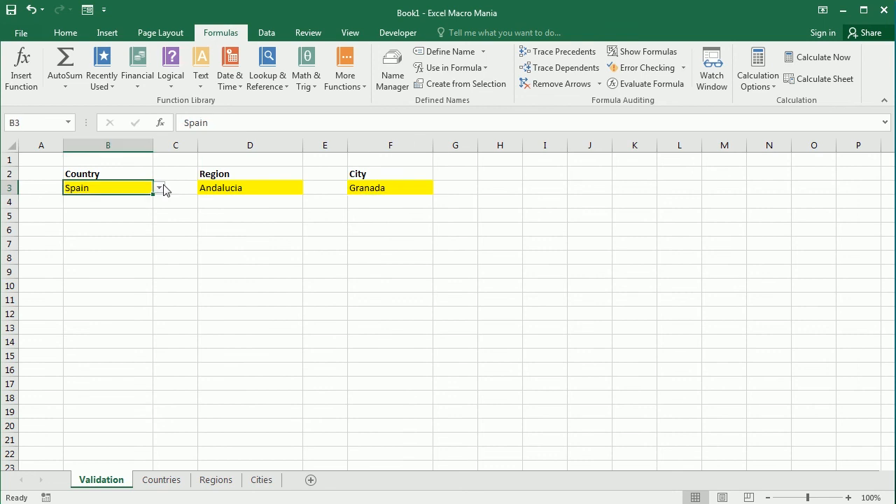